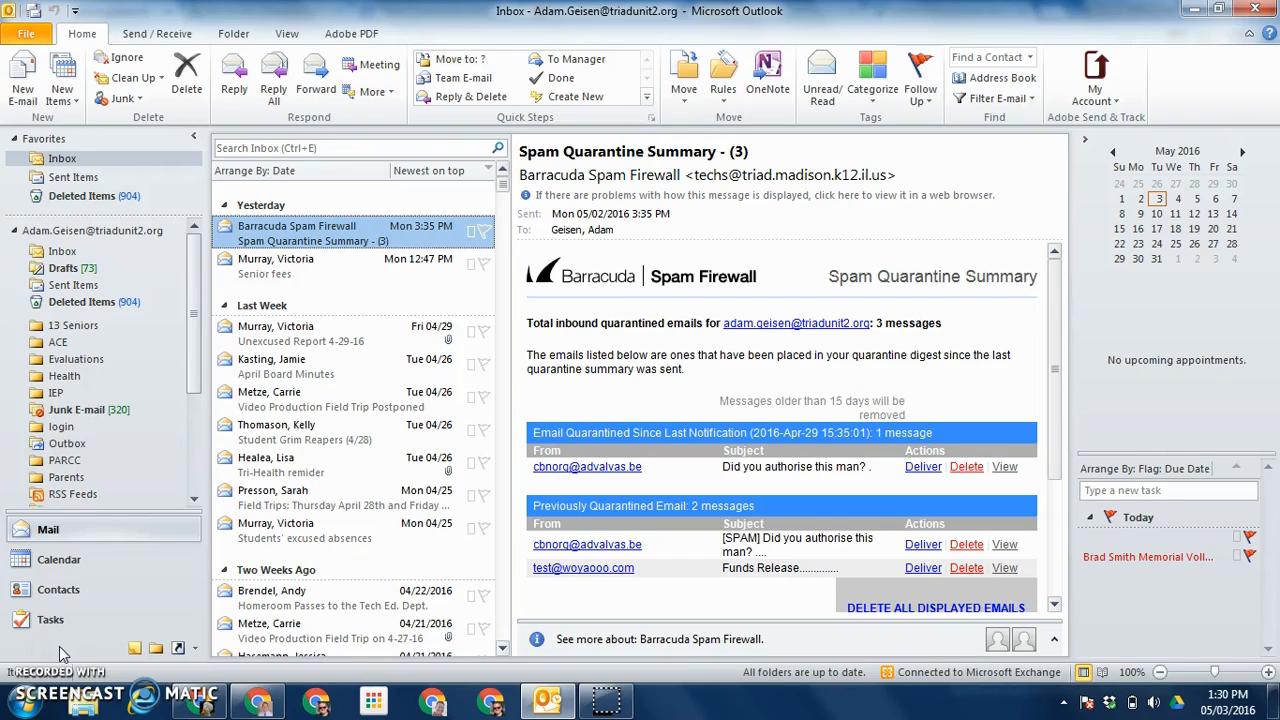
# Step: Launch the Import and Export Wizard from Outlook's Advanced options page
pyautogui.click(25, 37)
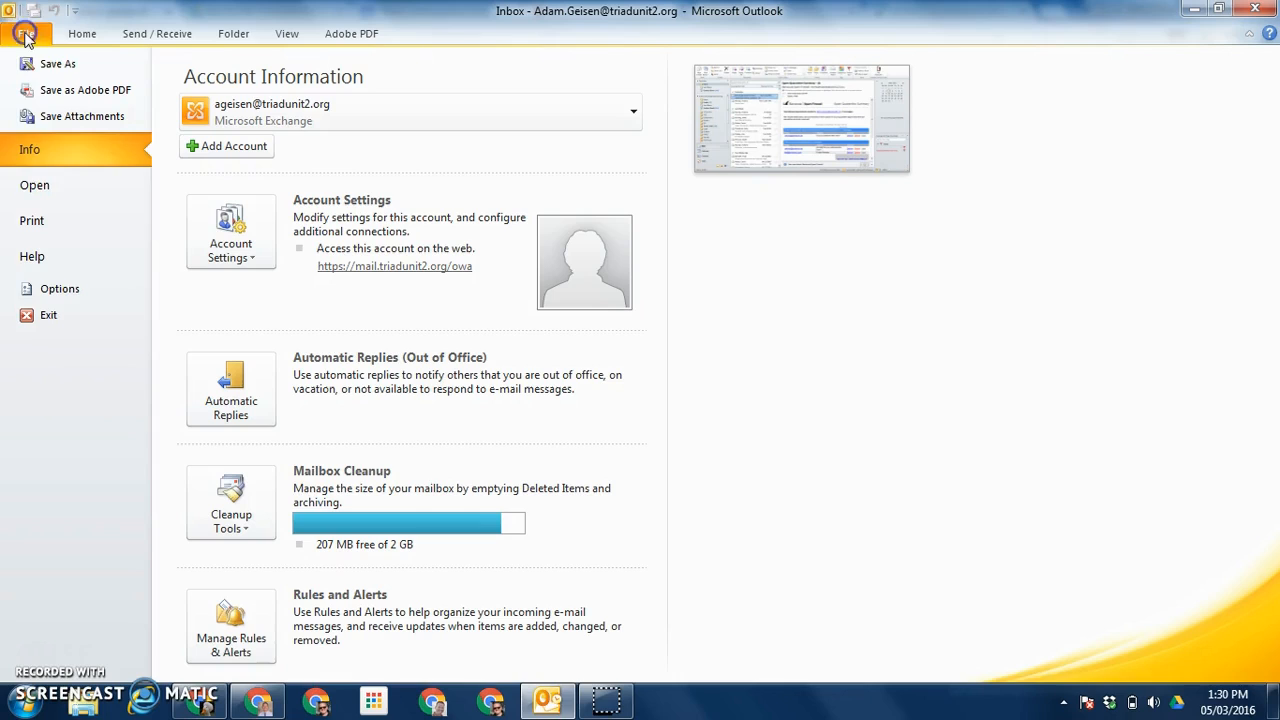
pyautogui.click(74, 290)
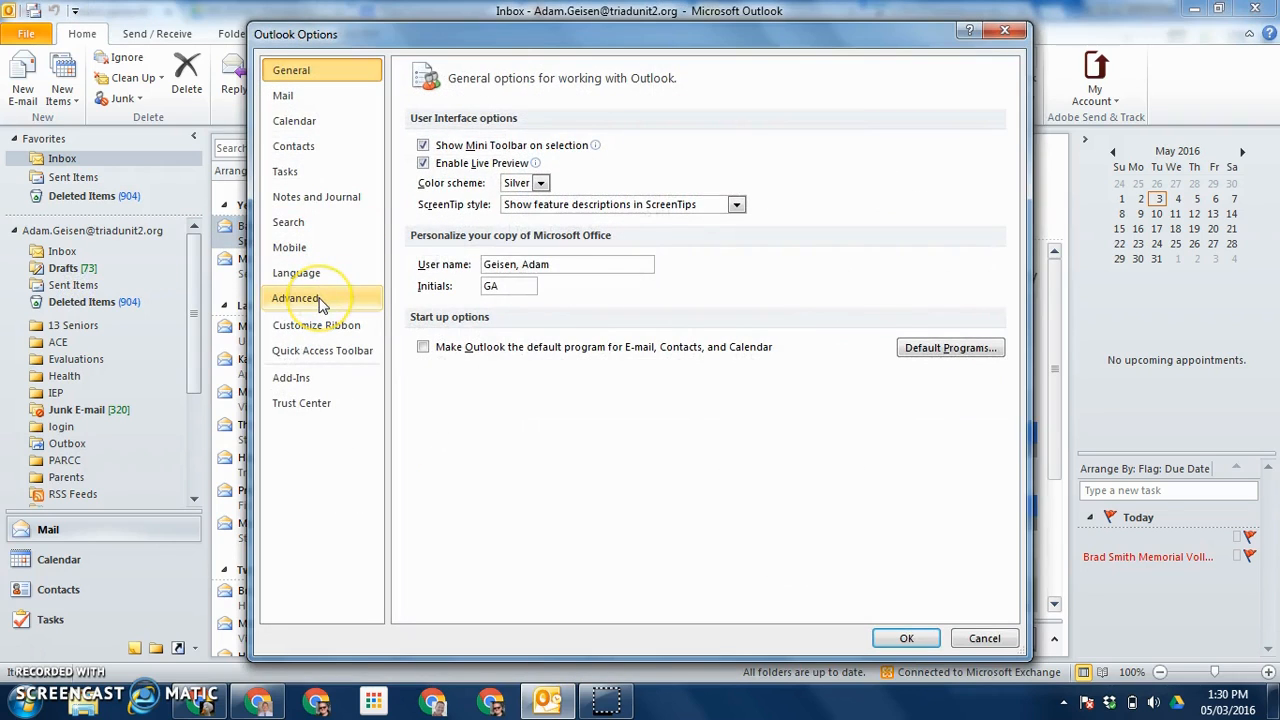
pyautogui.click(320, 300)
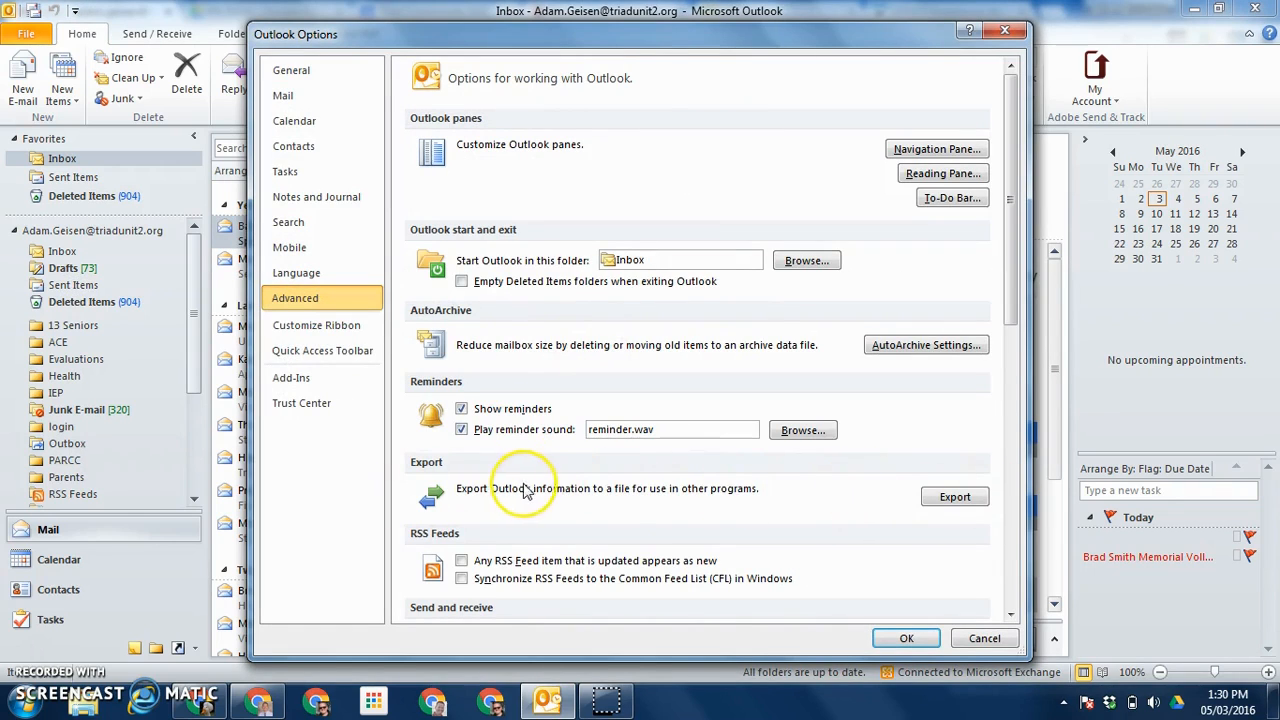
pyautogui.click(966, 503)
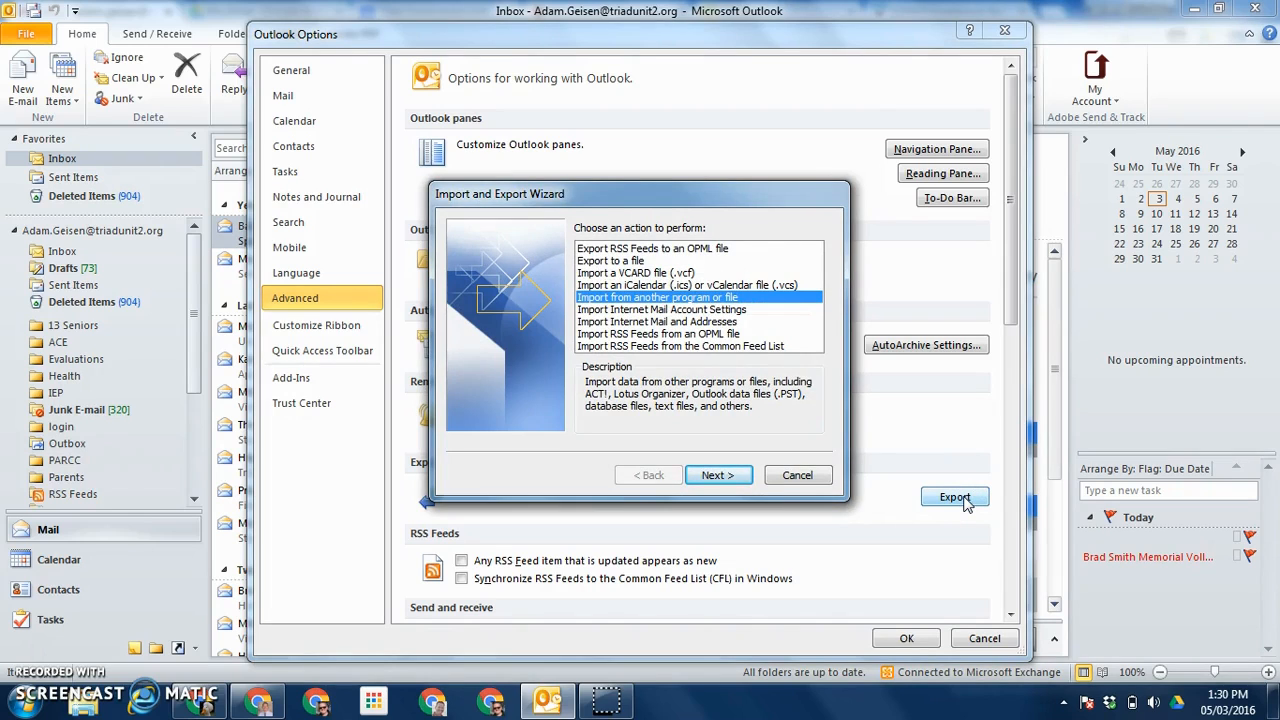
# Step: Choose Export to a file, with Outlook Data File (.pst) as the export type
pyautogui.click(615, 261)
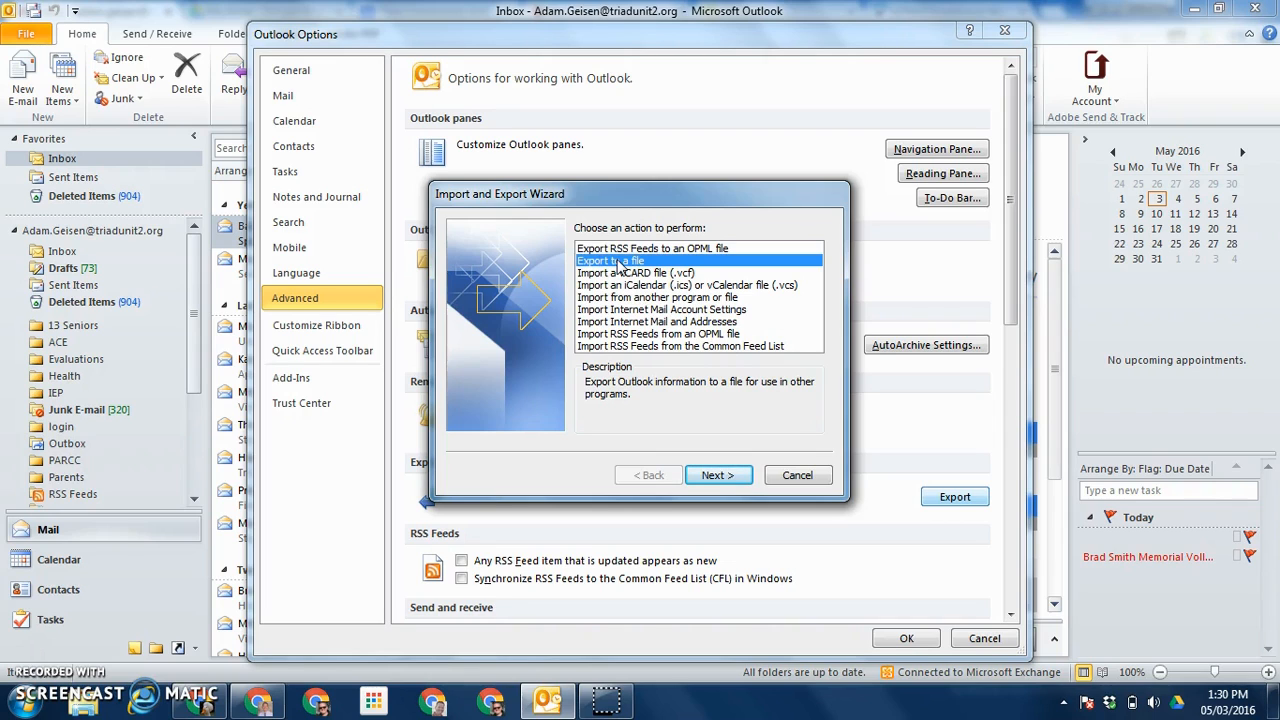
pyautogui.click(724, 476)
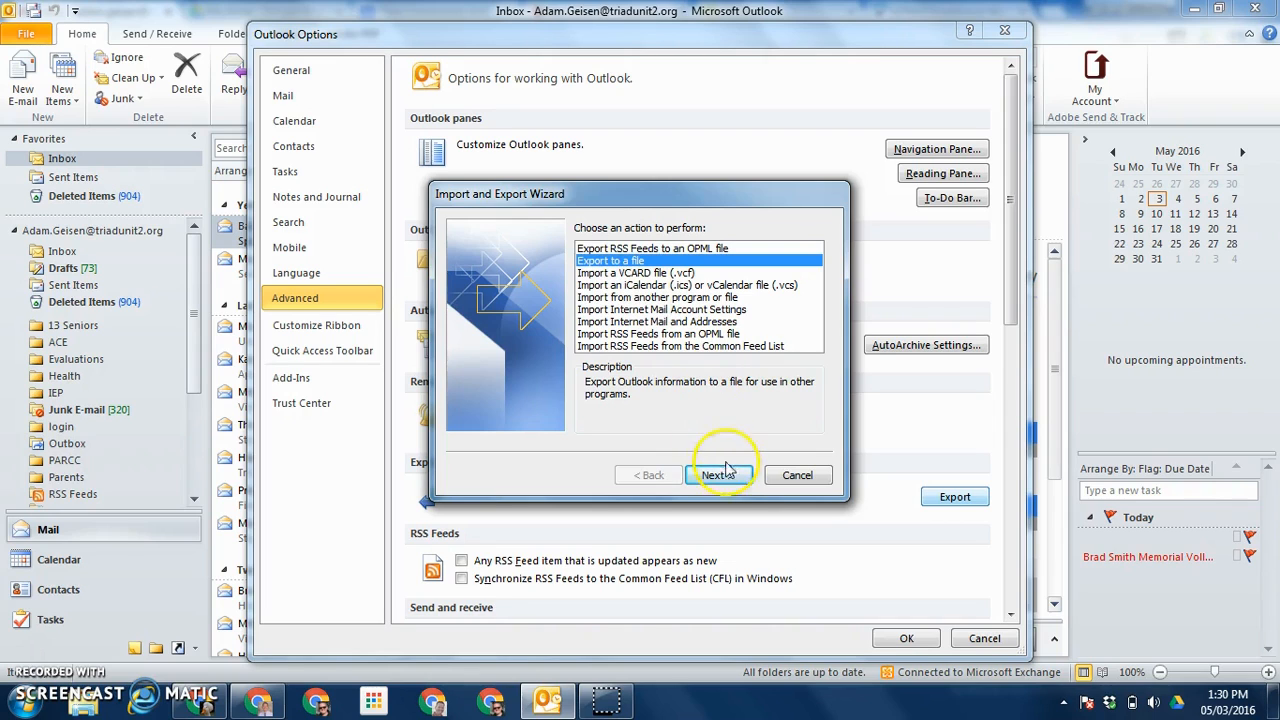
pyautogui.click(725, 479)
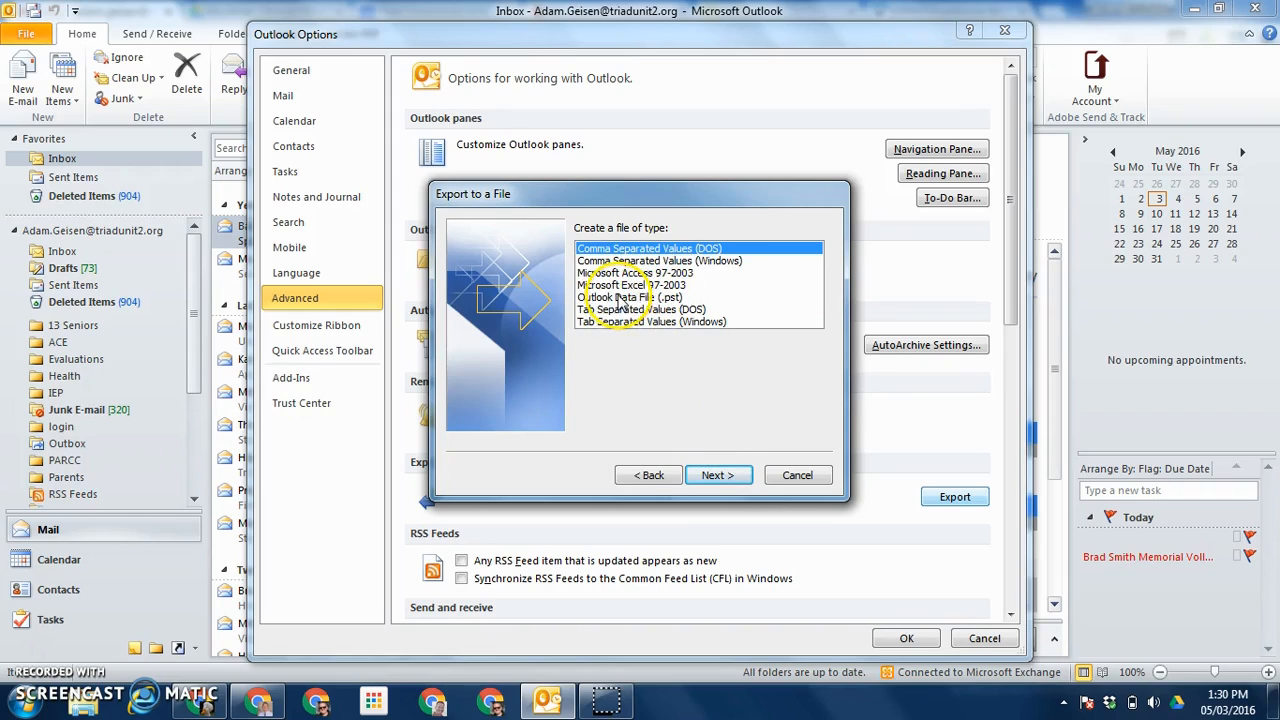
pyautogui.click(620, 298)
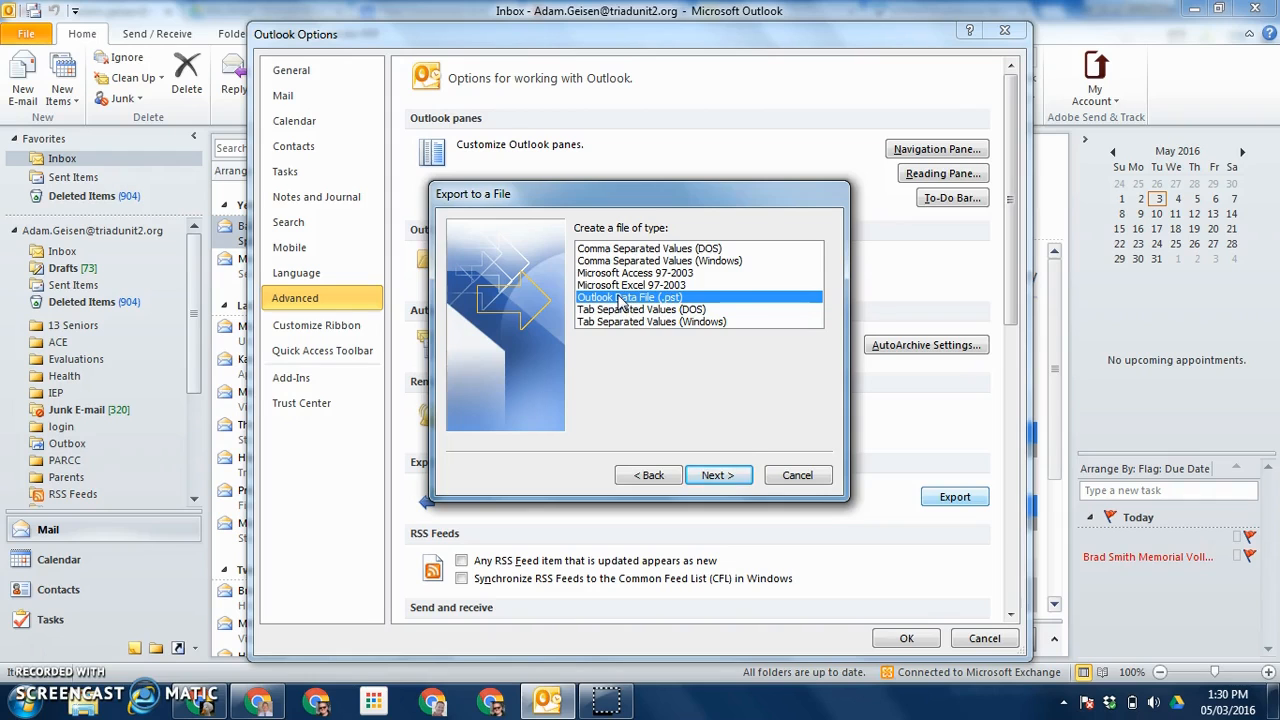
pyautogui.click(718, 474)
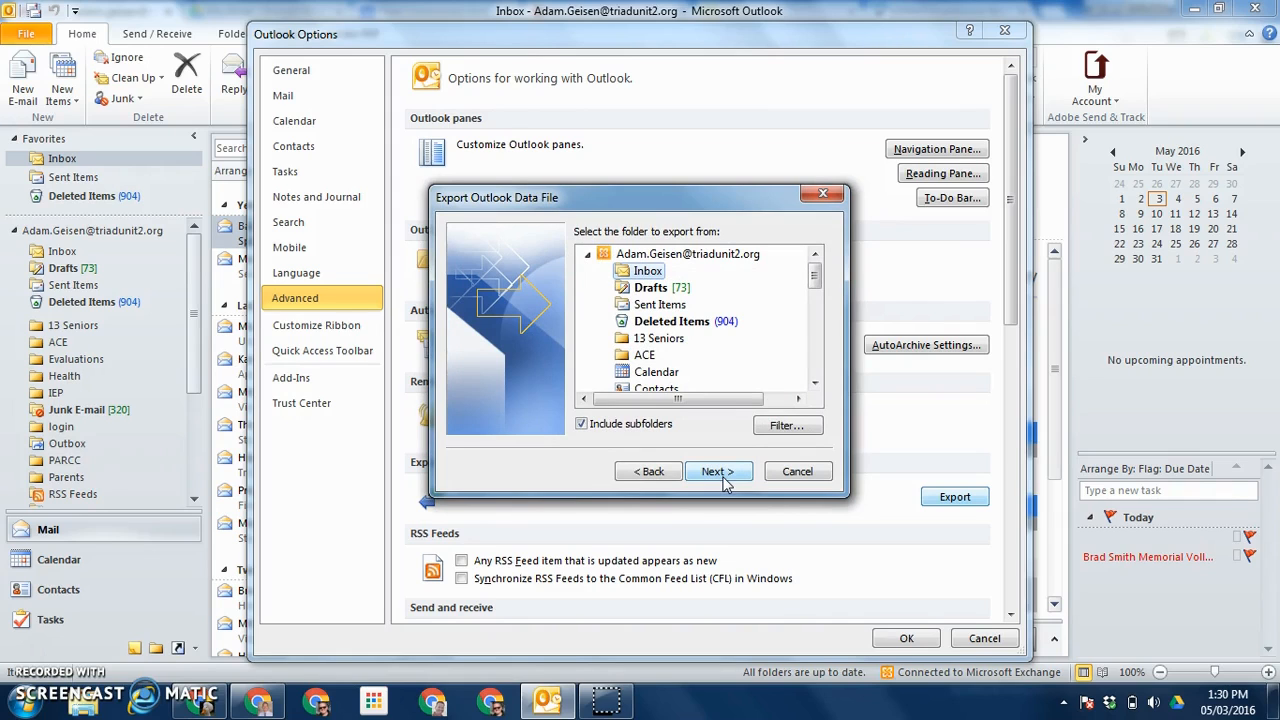
# Step: Select the SOCCER folder as the folder to export and continue to the save-file step
pyautogui.click(815, 278)
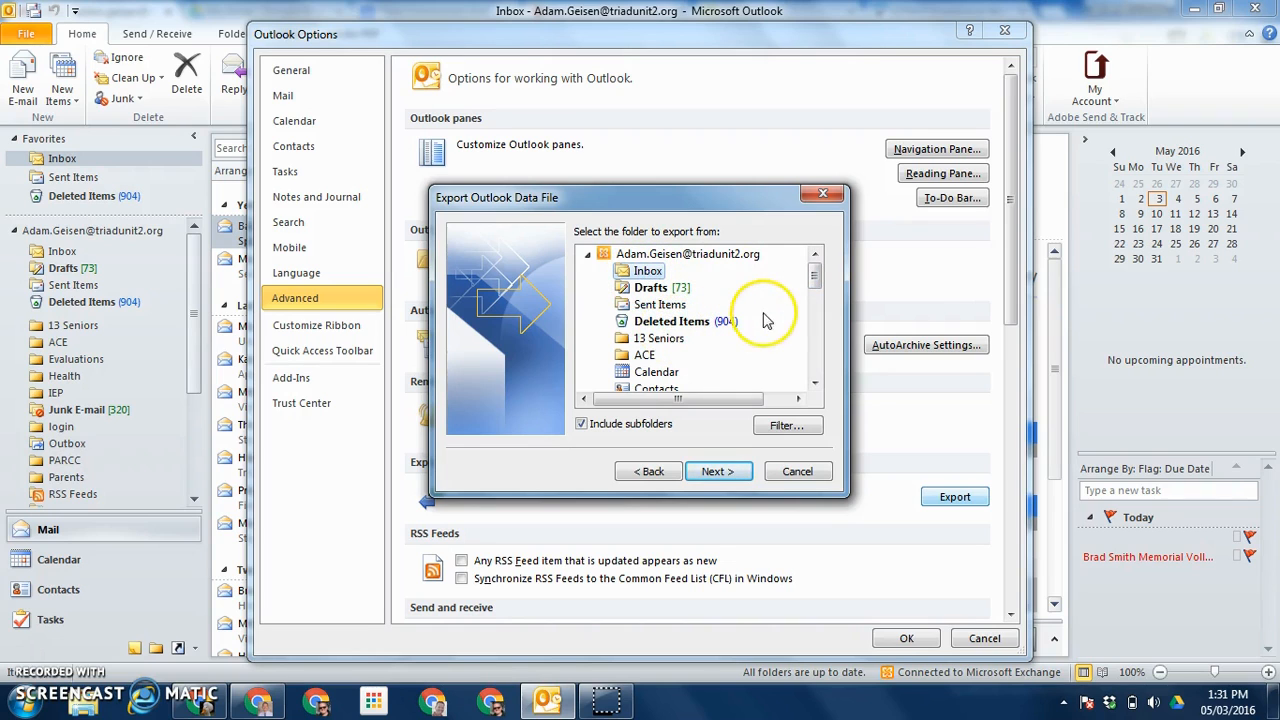
pyautogui.moveTo(815, 283); pyautogui.dragTo(818, 337)
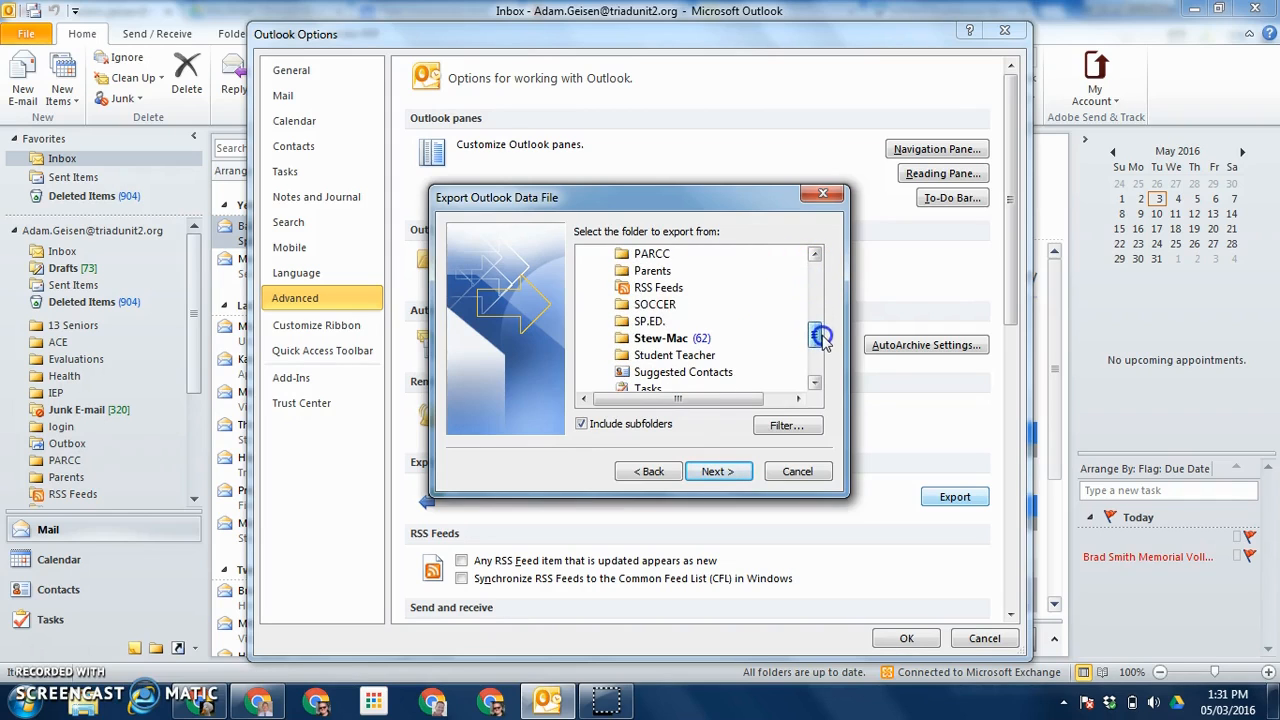
pyautogui.click(655, 308)
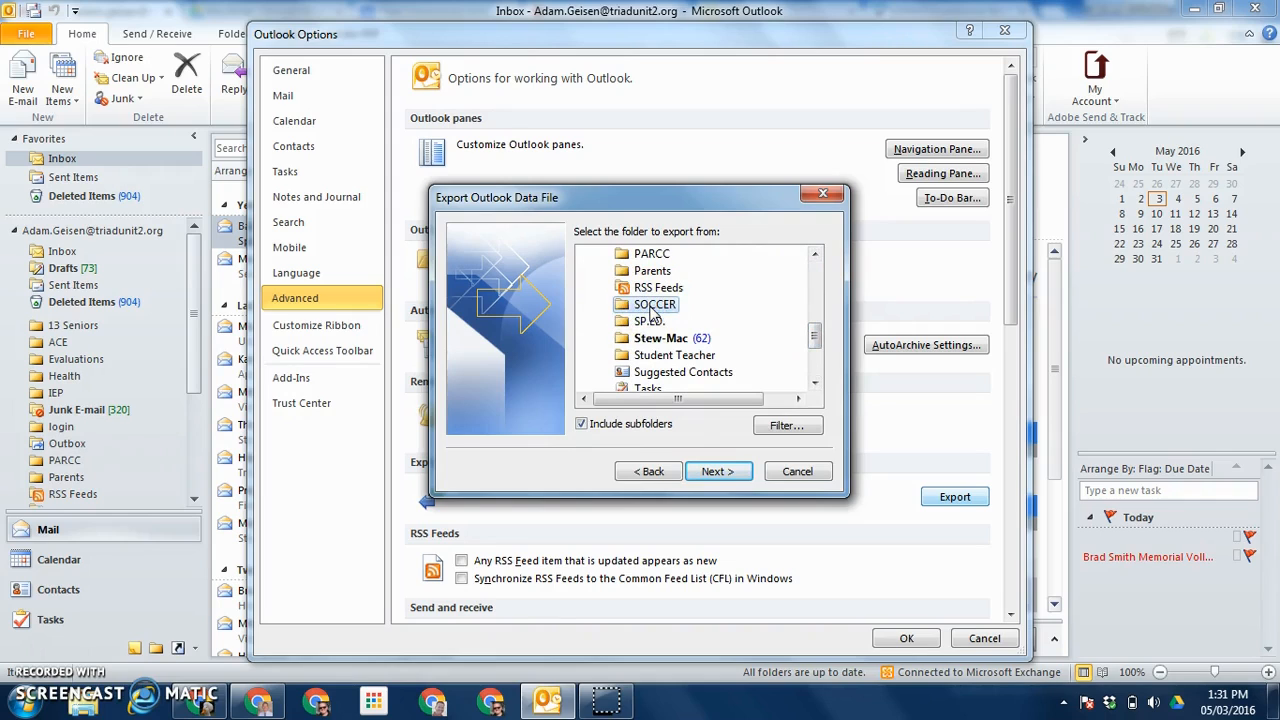
pyautogui.click(716, 471)
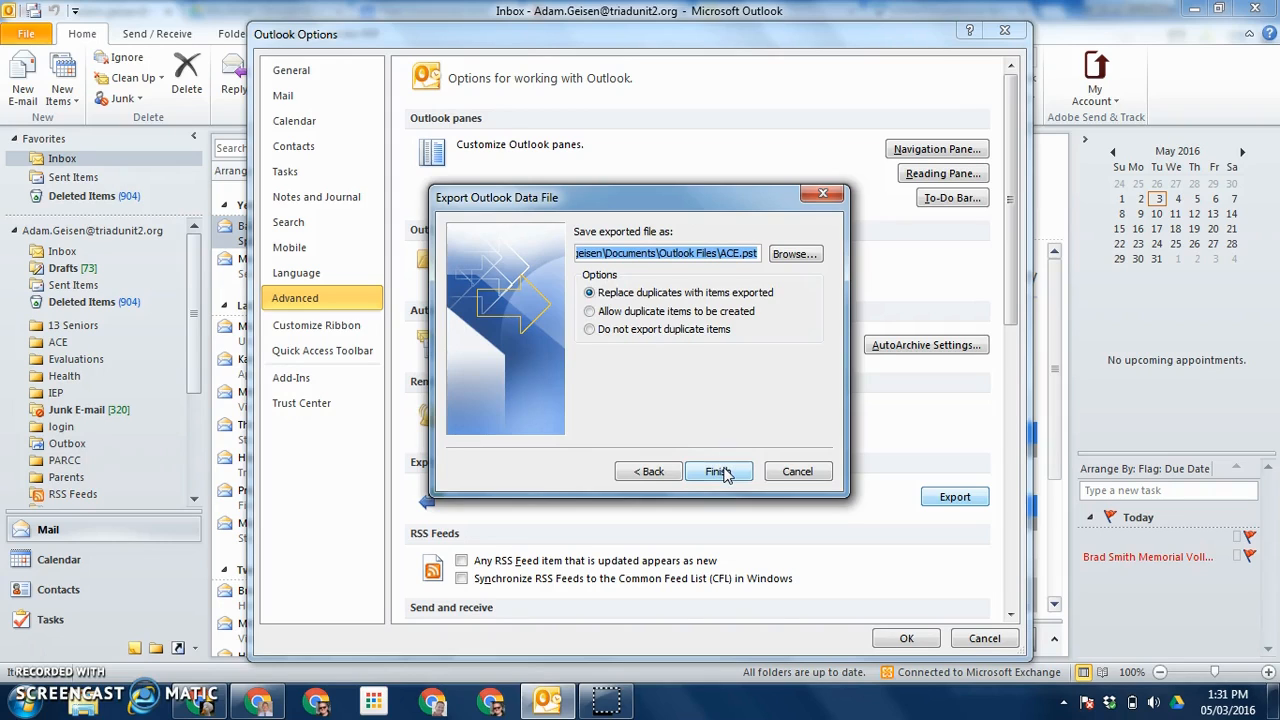
# Step: Change the export file name in the save path from ACE to Soccer
pyautogui.click(727, 253)
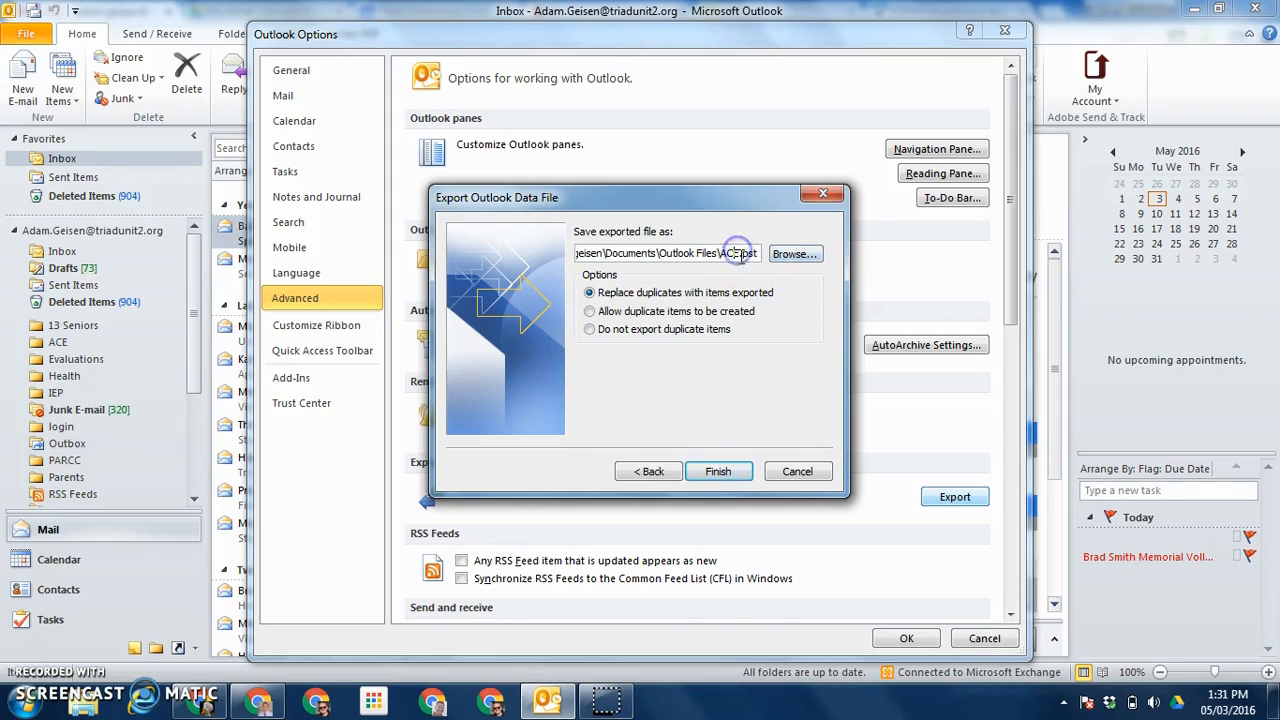
pyautogui.doubleClick(727, 253)
pyautogui.write('Socc')
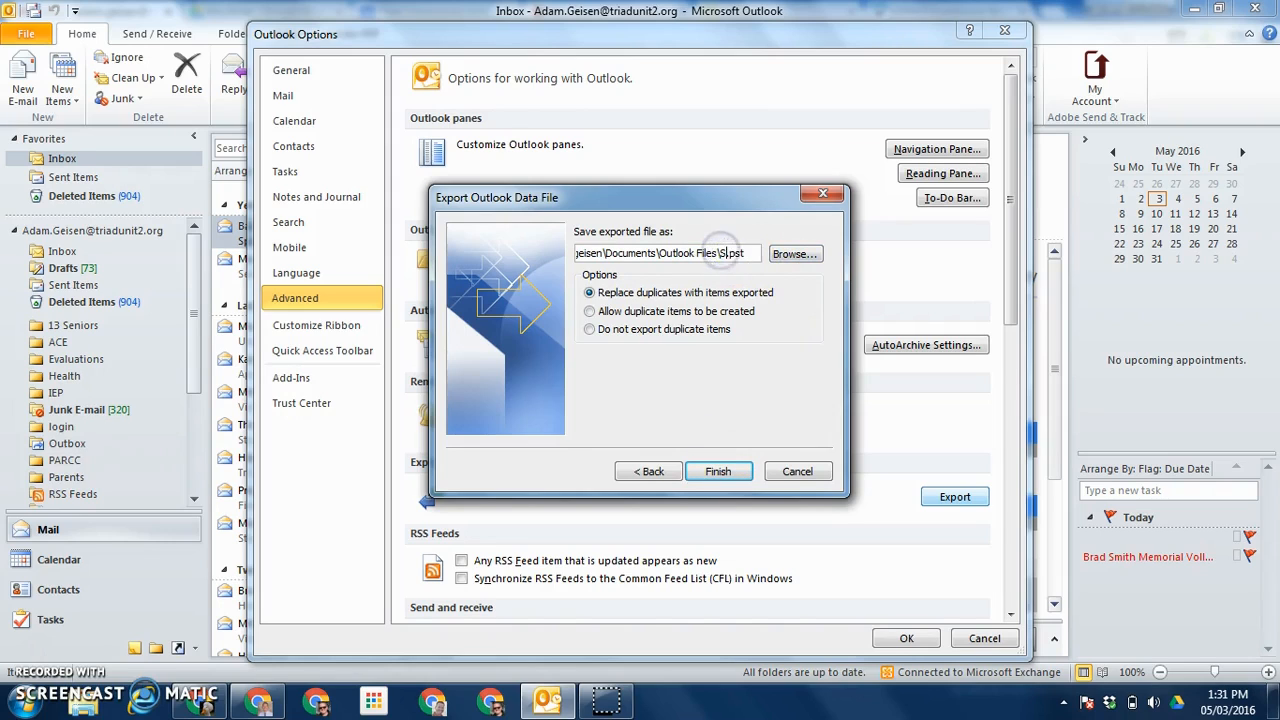
pyautogui.write('er')
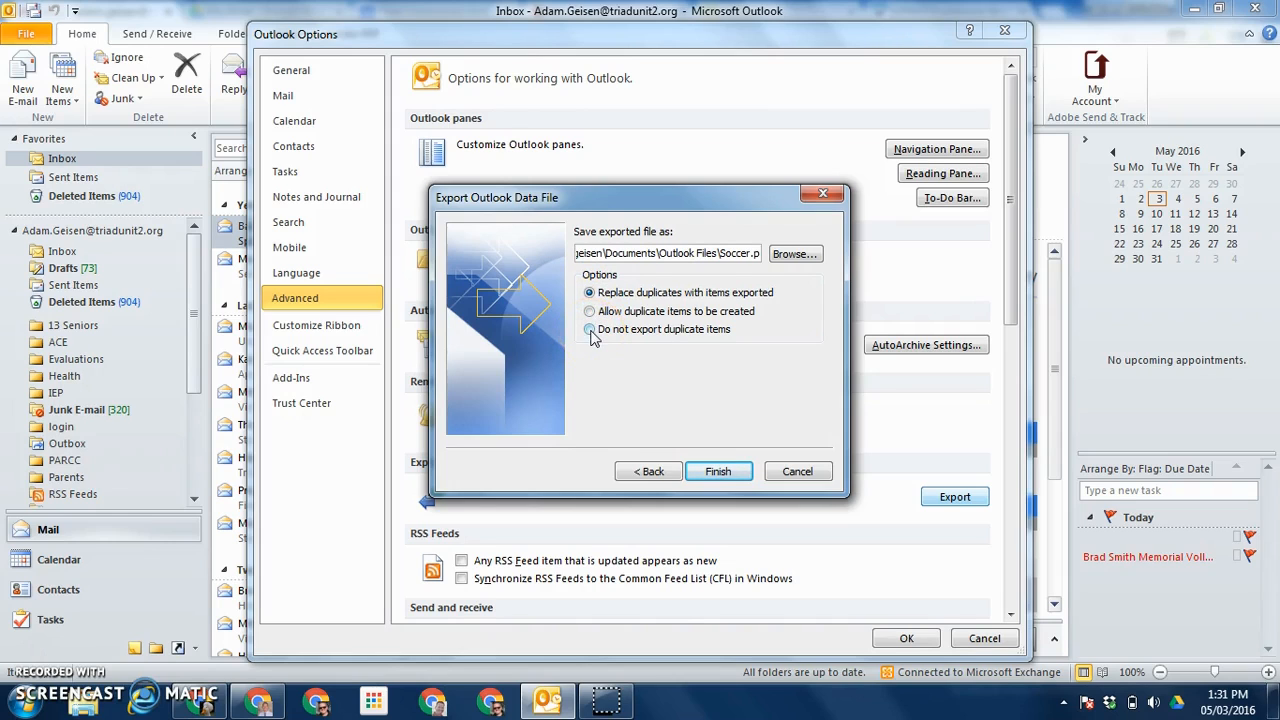
# Step: Finish the export without a password, then cancel out of Outlook Options
pyautogui.click(718, 471)
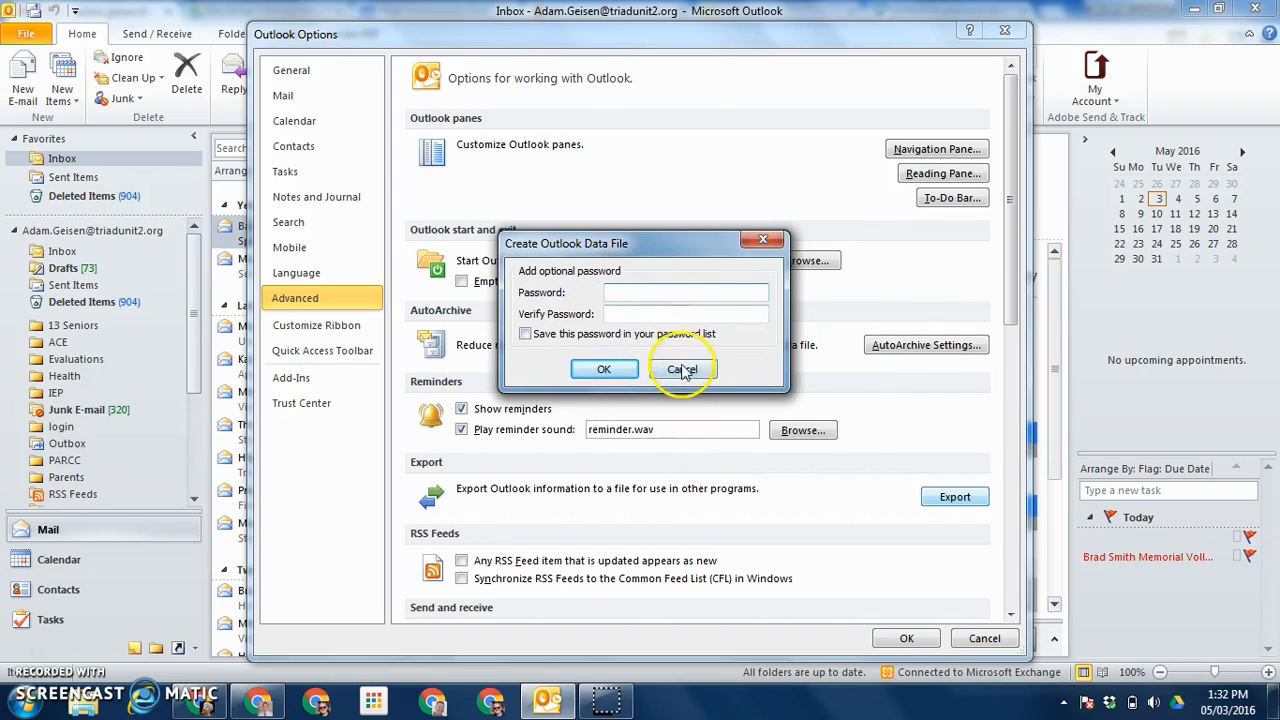
pyautogui.click(605, 370)
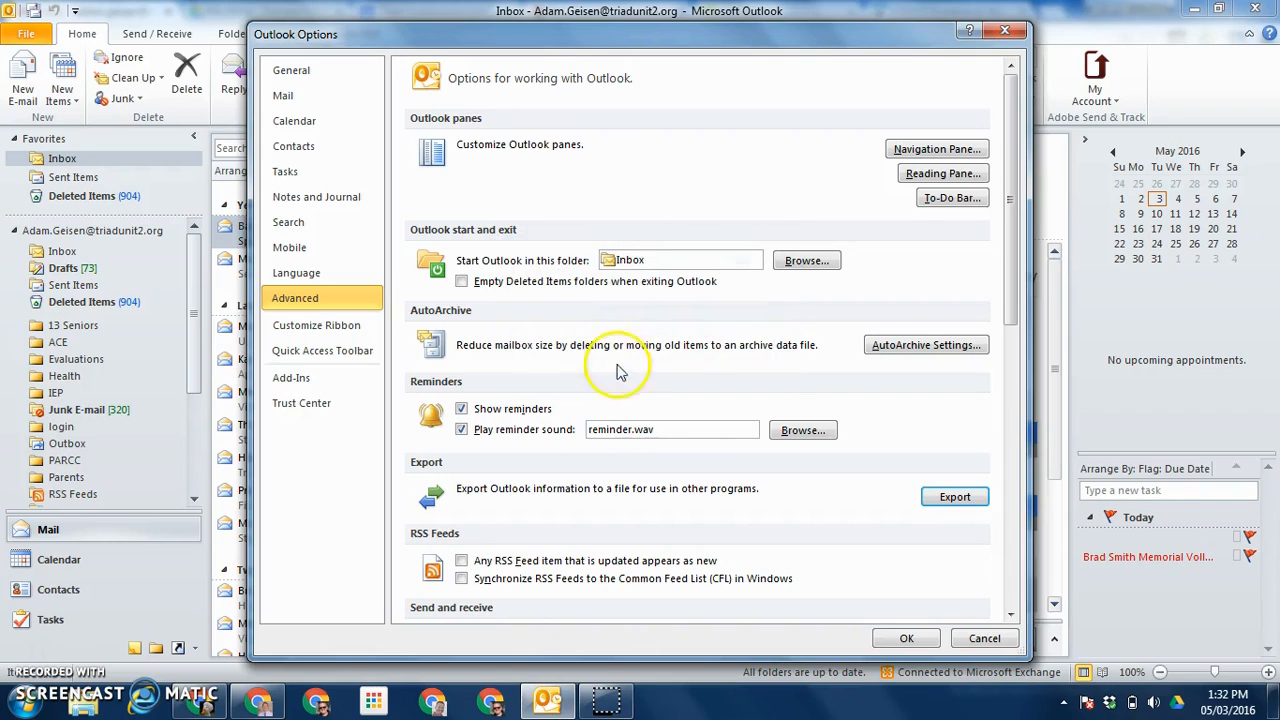
pyautogui.click(984, 639)
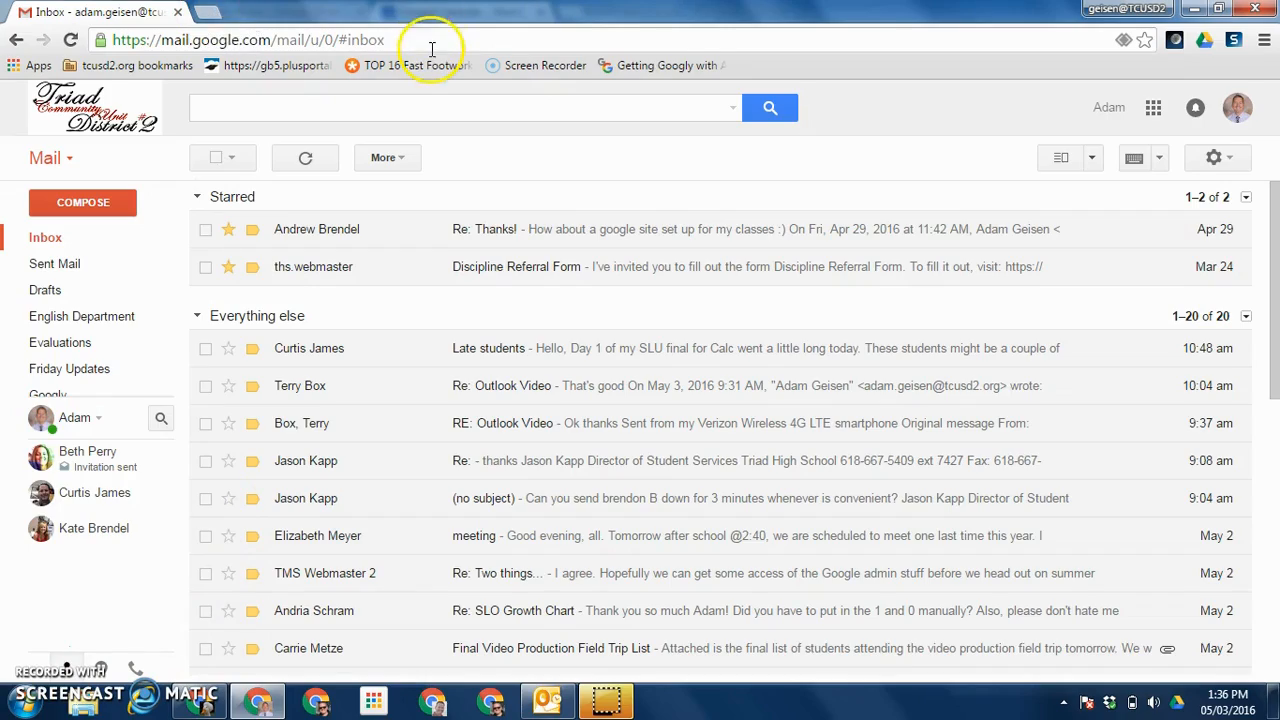
# Step: Search Google for 'outlook migration tool' in a new tab
pyautogui.click(208, 14)
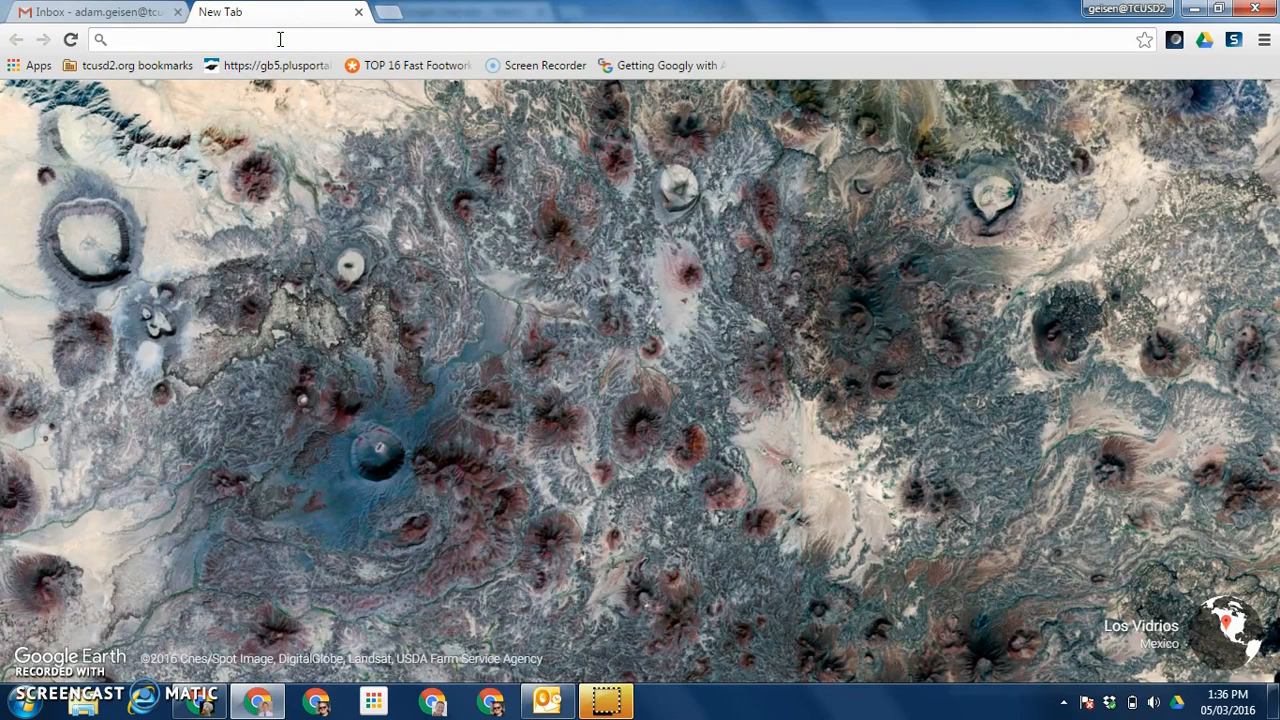
pyautogui.write('outlook m')
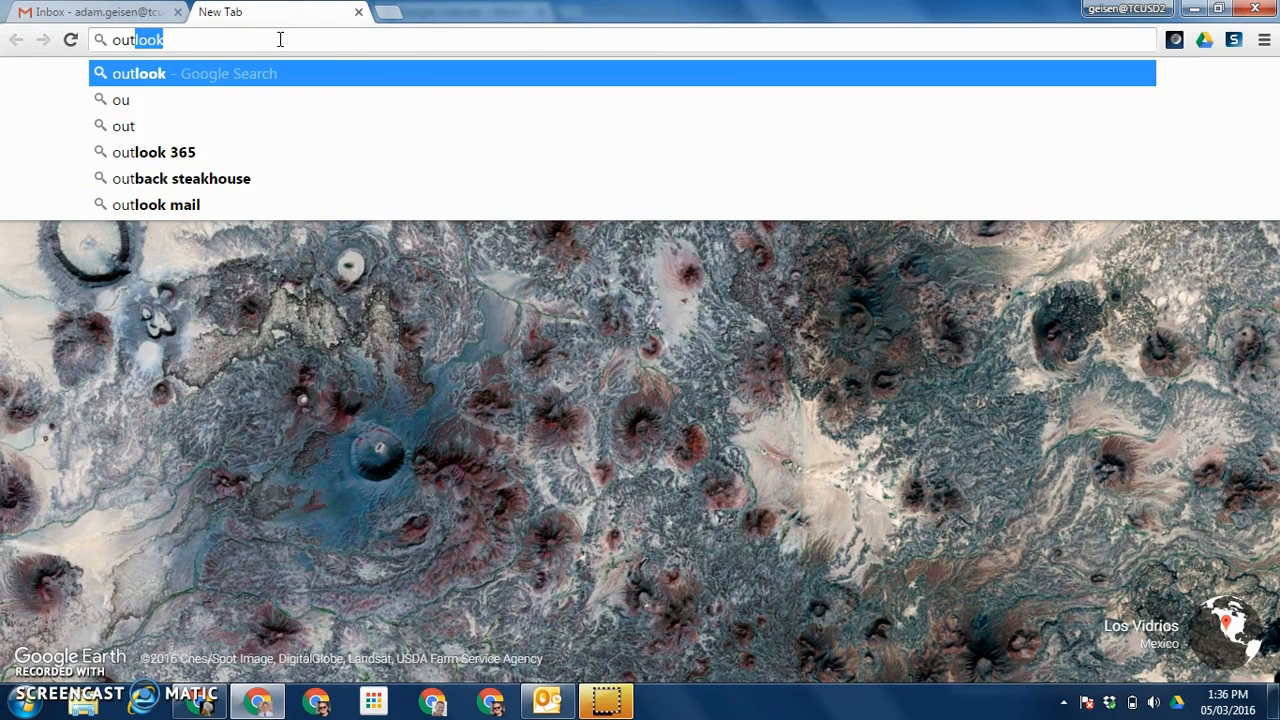
pyautogui.write('igratiio')
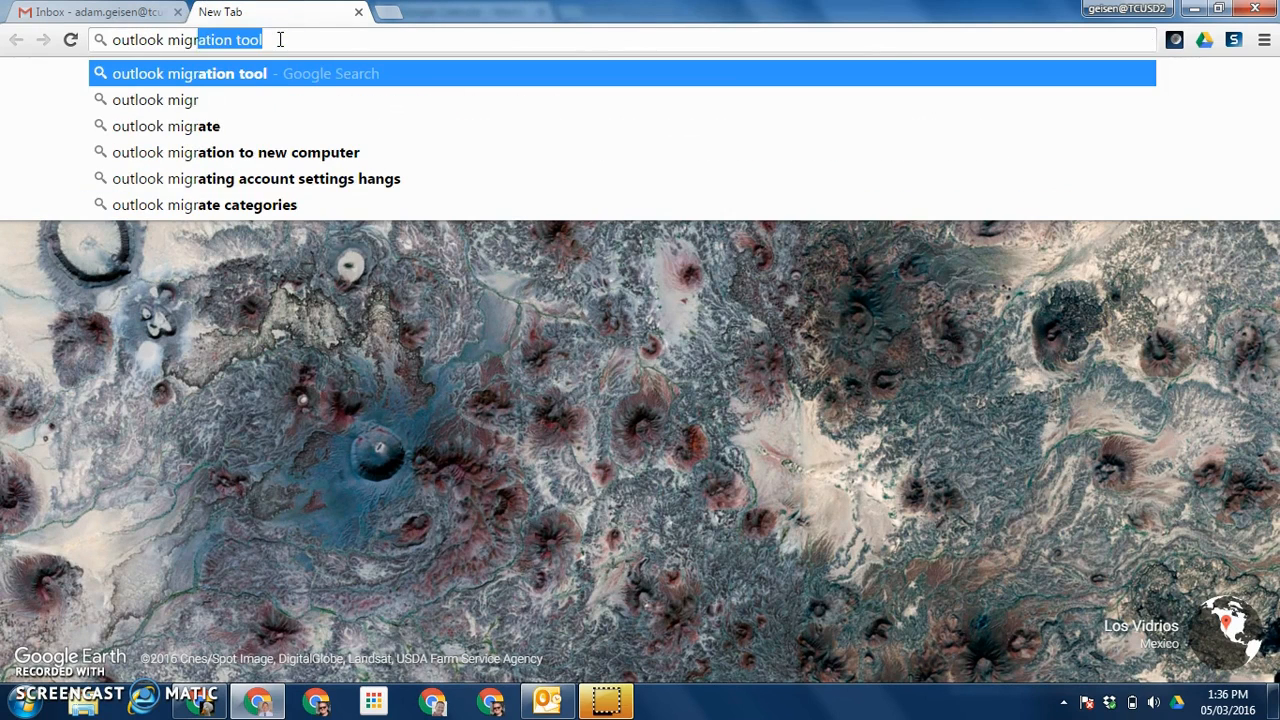
pyautogui.press('BackSpace')
pyautogui.press('BackSpace')
pyautogui.write('o')
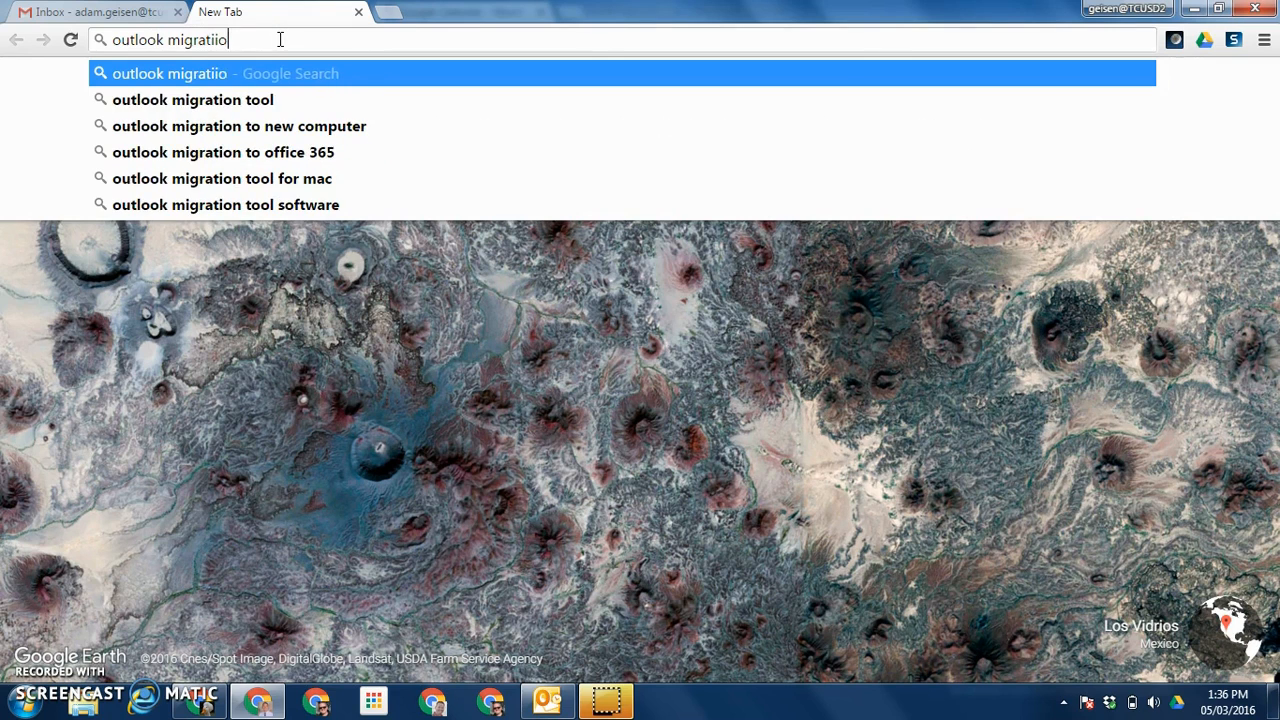
pyautogui.write('n tool')
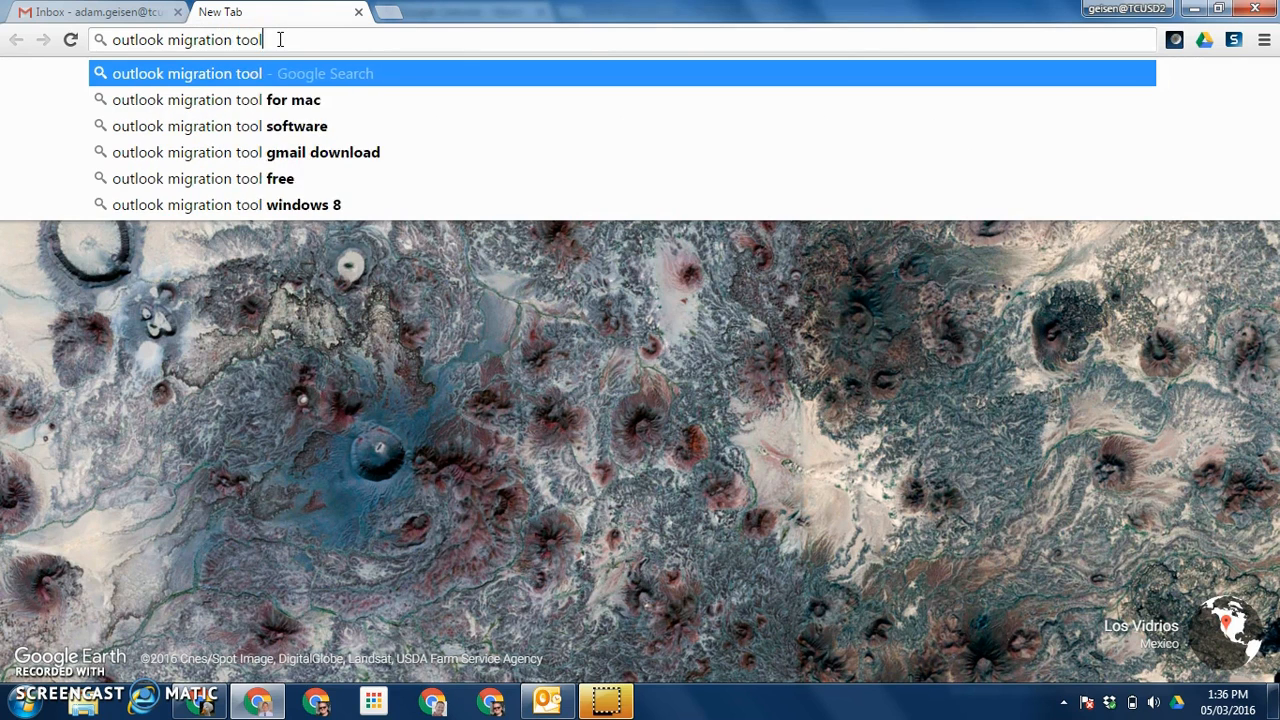
pyautogui.press('Return')
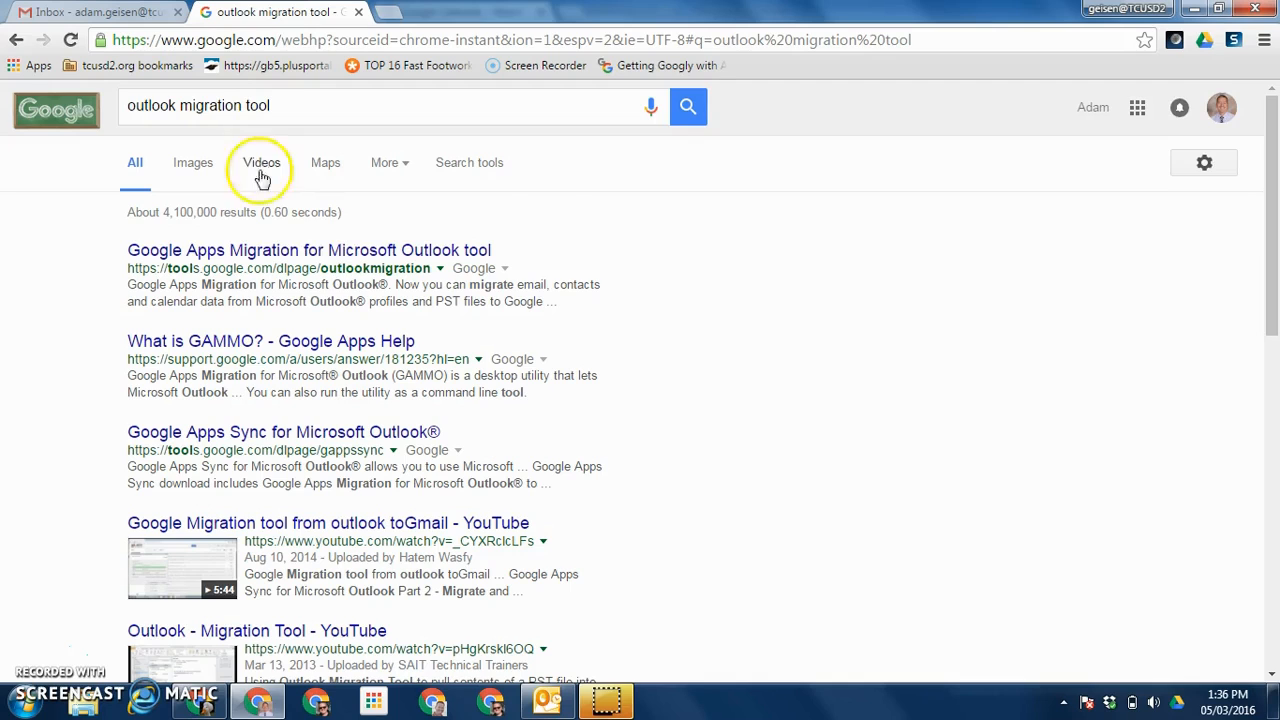
# Step: Download OutlookMigrationSetup.exe from the Google Apps Migration page and open it
pyautogui.click(303, 252)
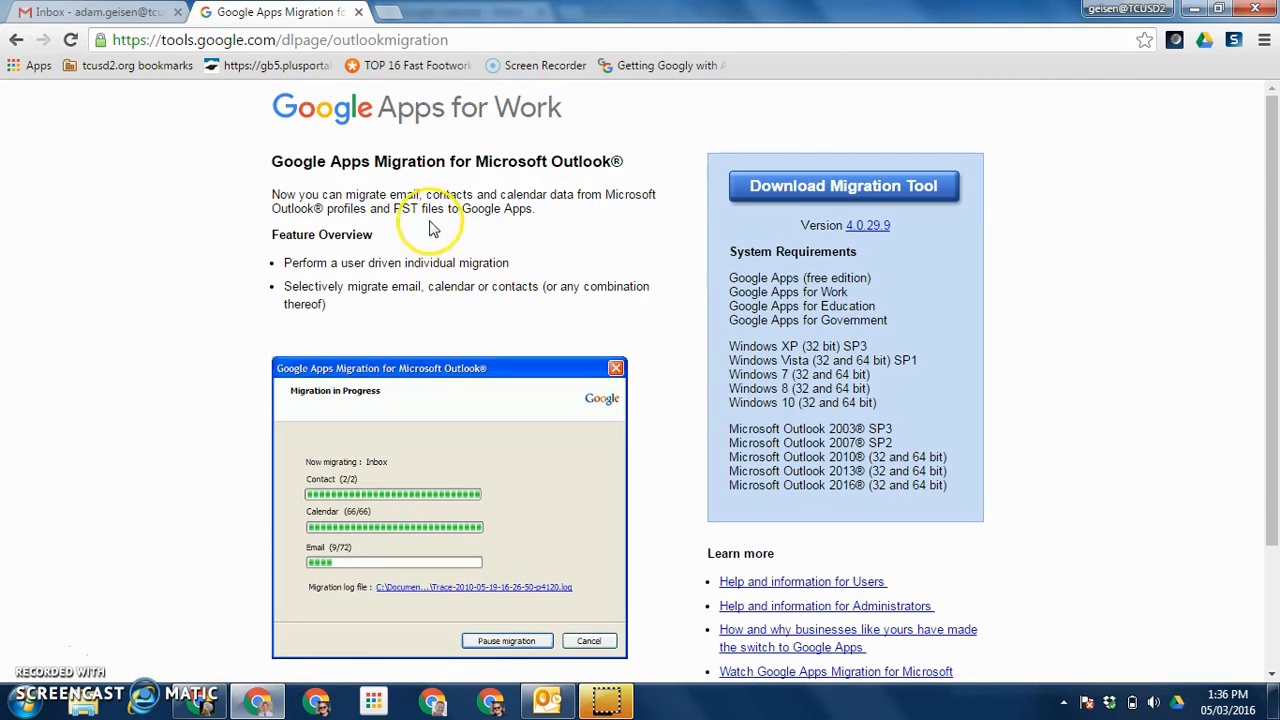
pyautogui.click(843, 190)
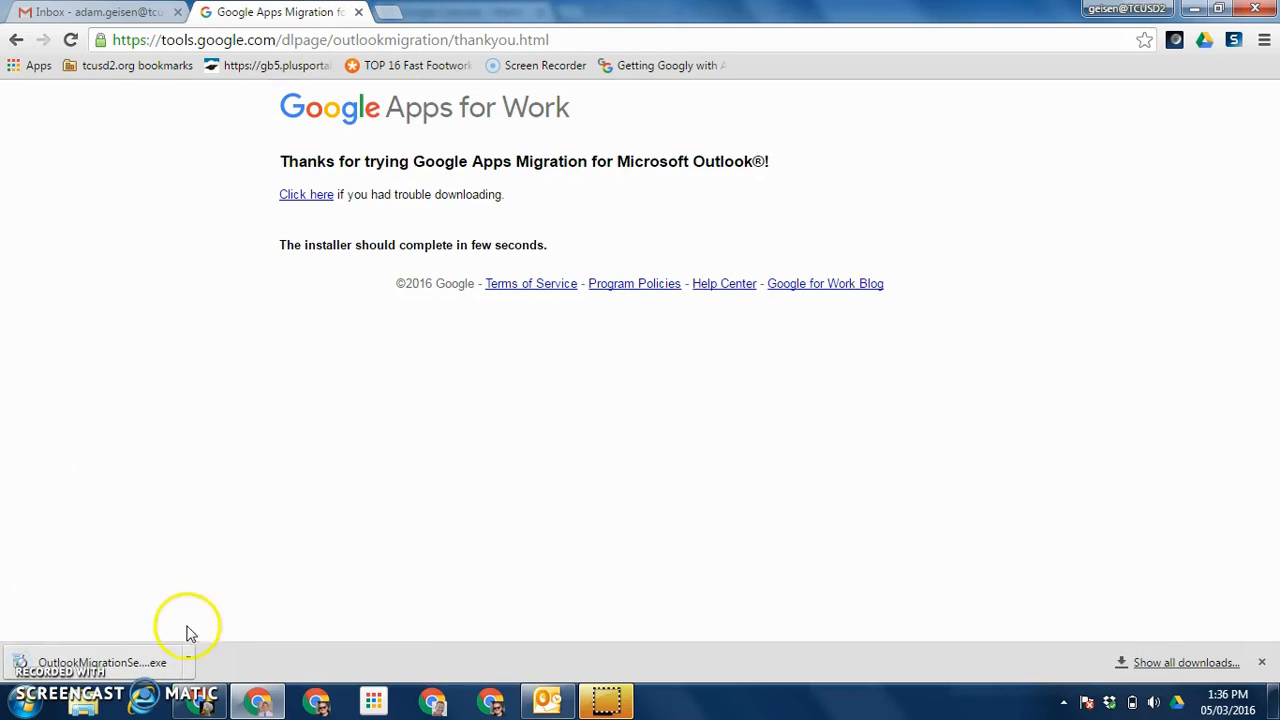
pyautogui.click(133, 665)
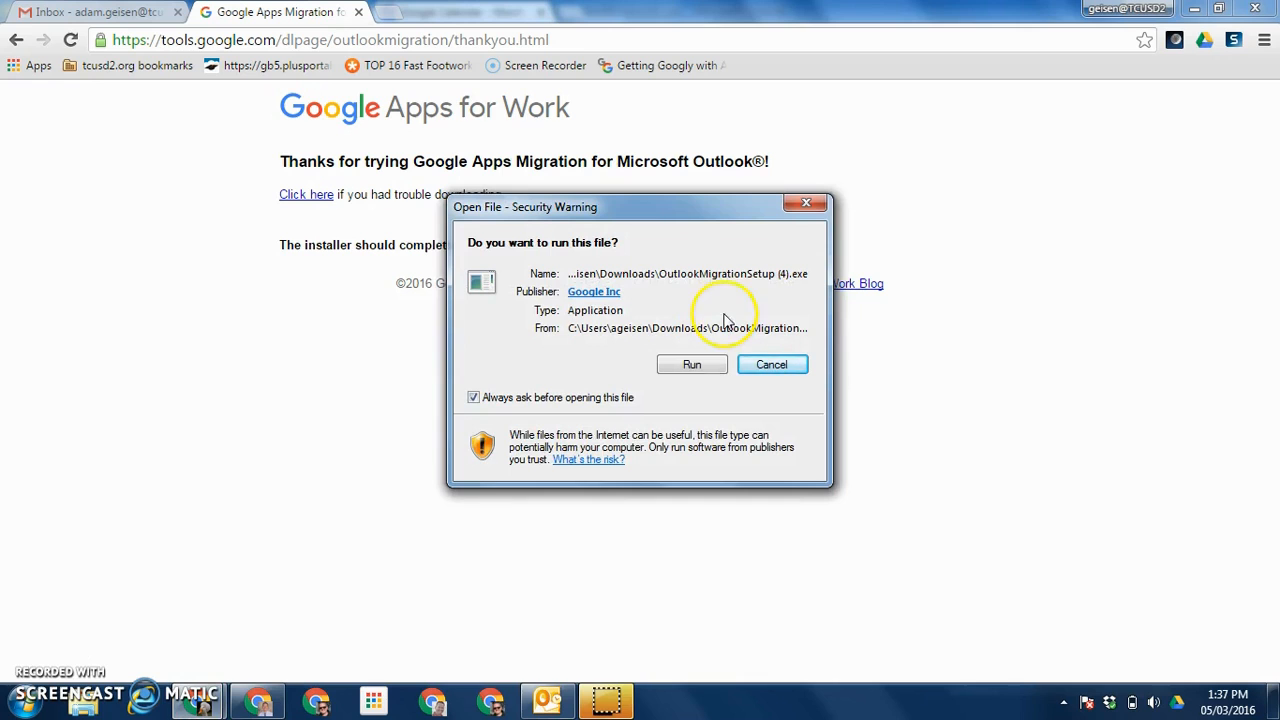
# Step: Run the installer and sign in with the Google account's e-mail address
pyautogui.click(692, 366)
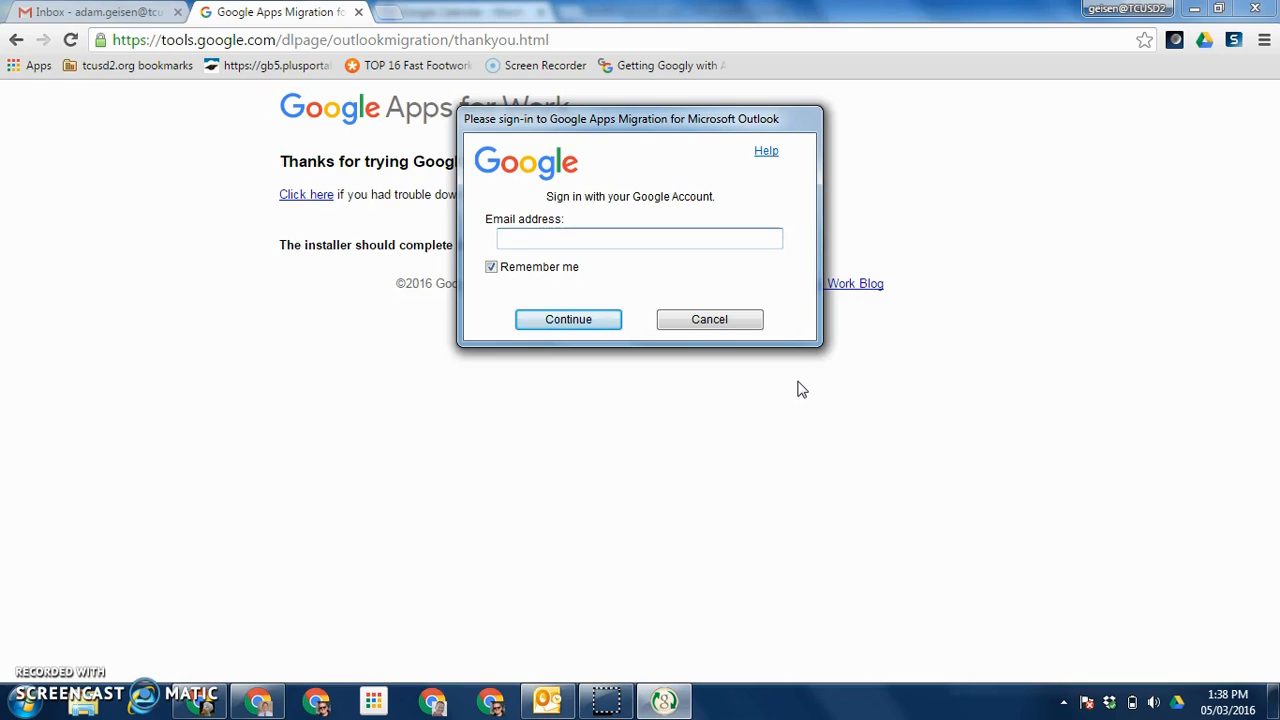
pyautogui.click(679, 236)
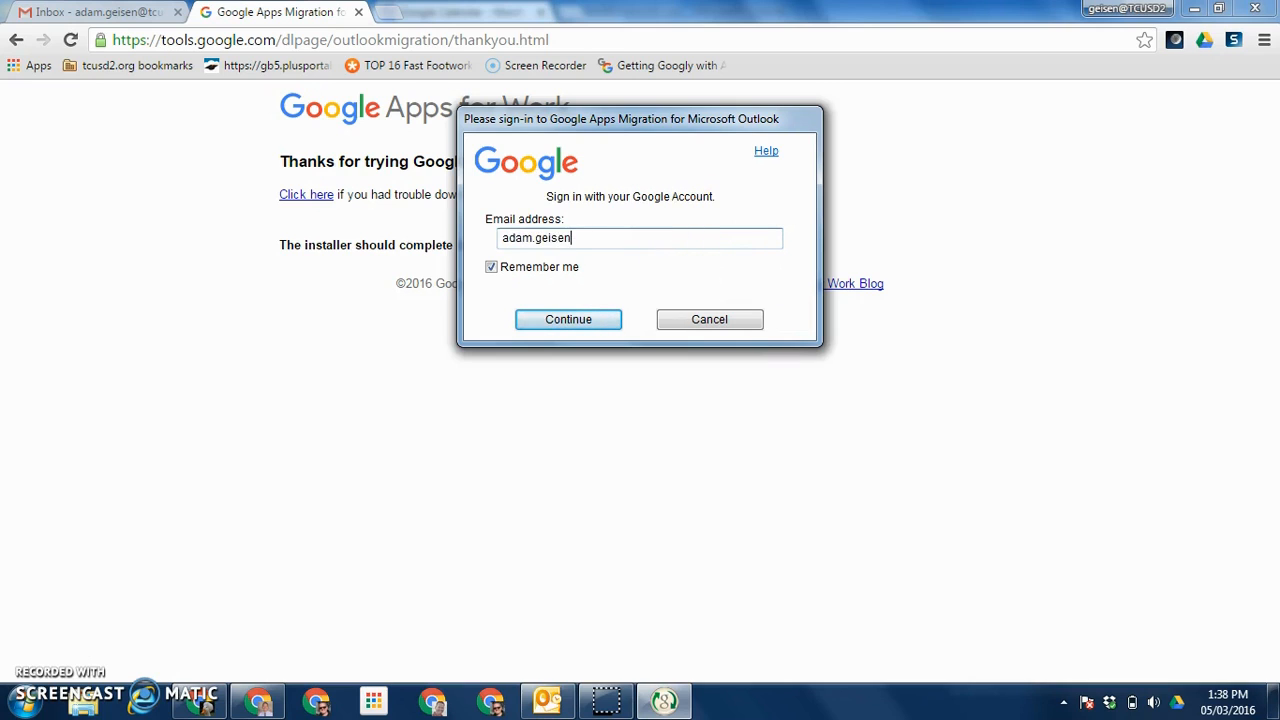
pyautogui.click(568, 320)
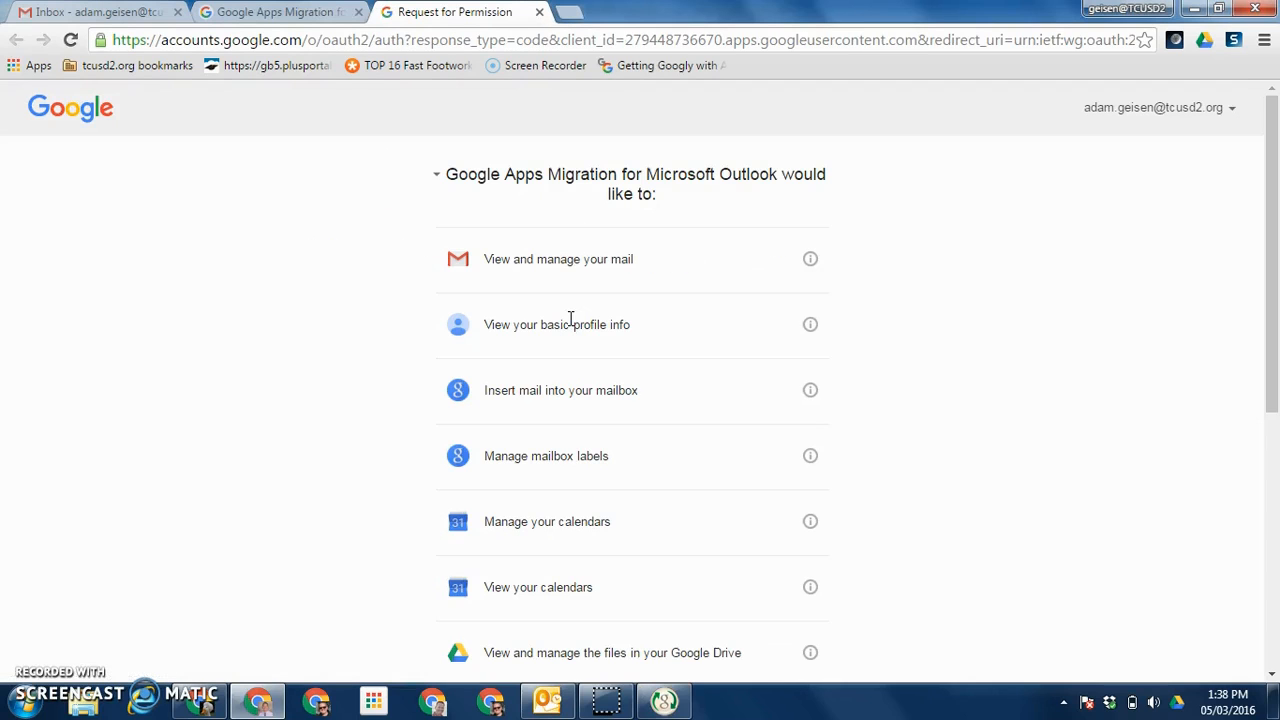
# Step: Allow the migration tool access on Google's Request for Permission page
pyautogui.scroll(-5, 1068, 270)
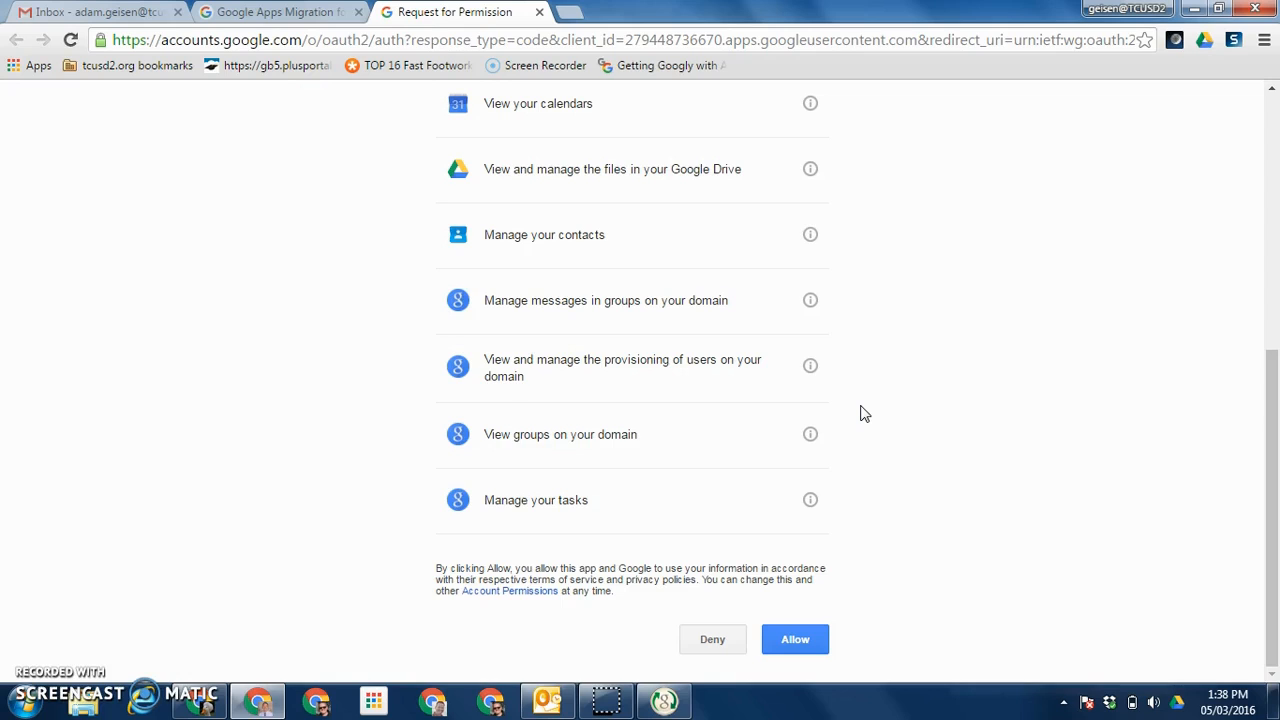
pyautogui.click(815, 636)
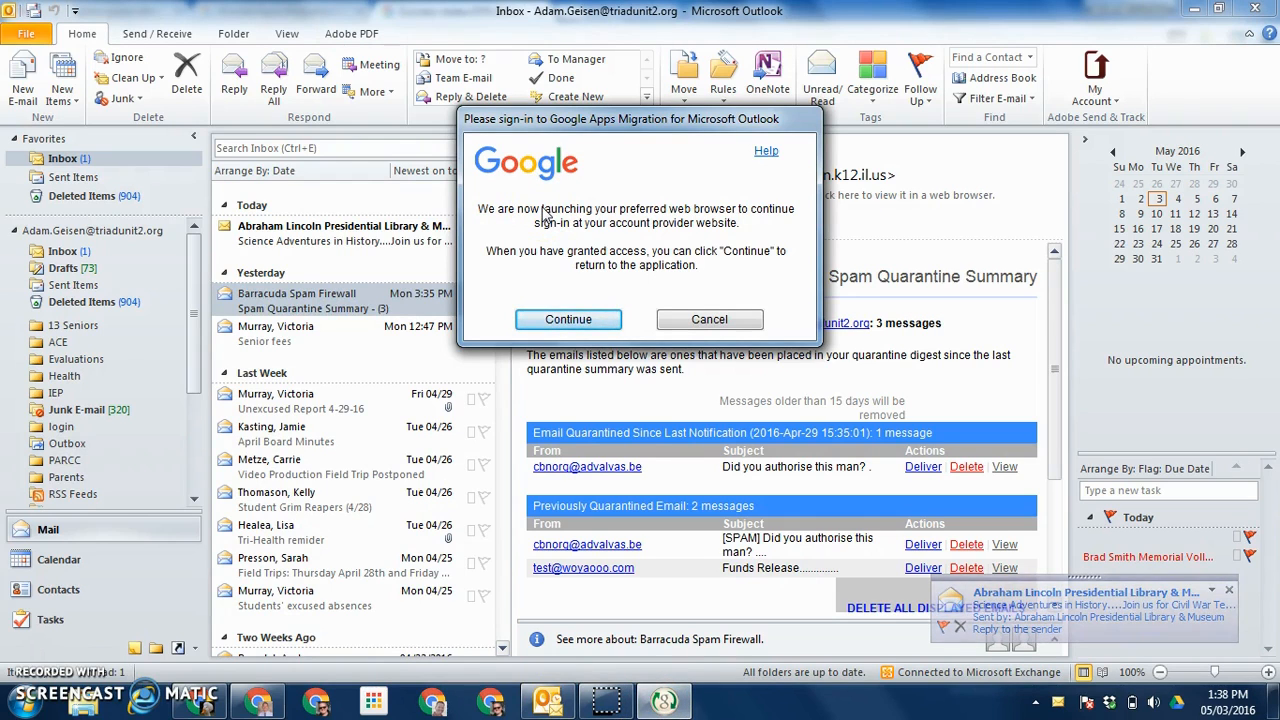
# Step: Complete sign-in and choose From PST File(s)... as the migration source
pyautogui.click(583, 322)
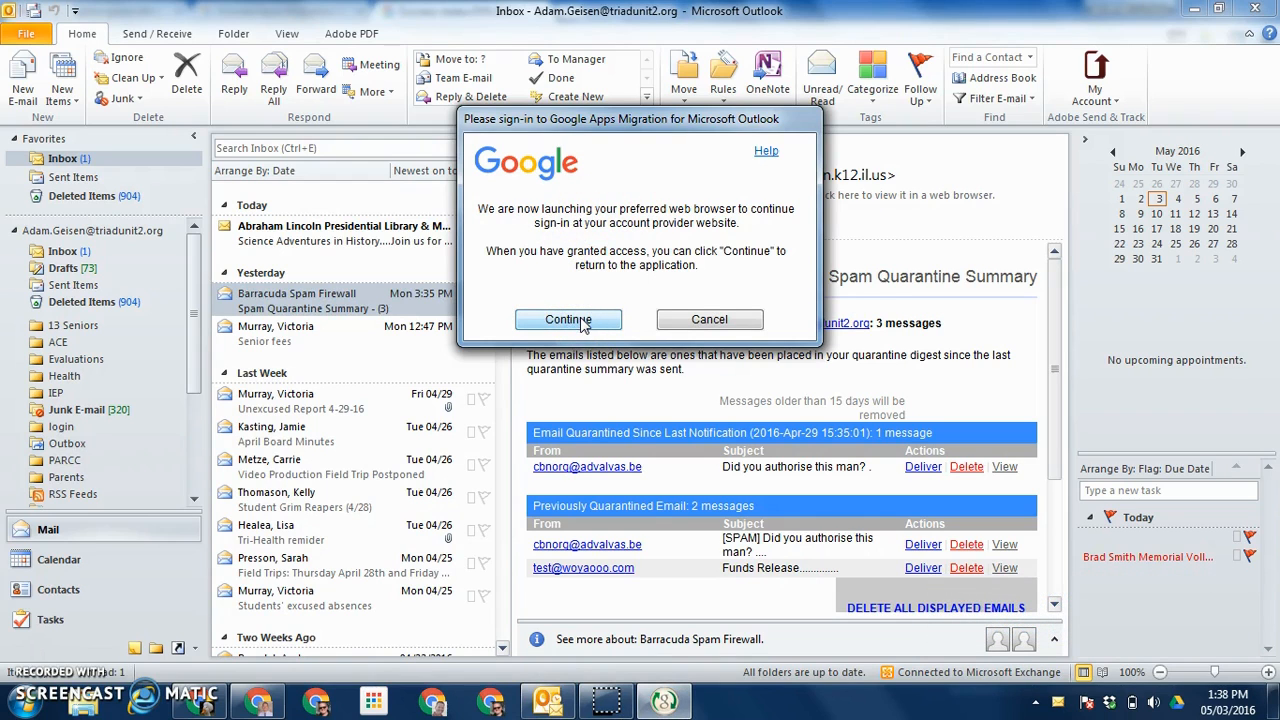
pyautogui.click(570, 248)
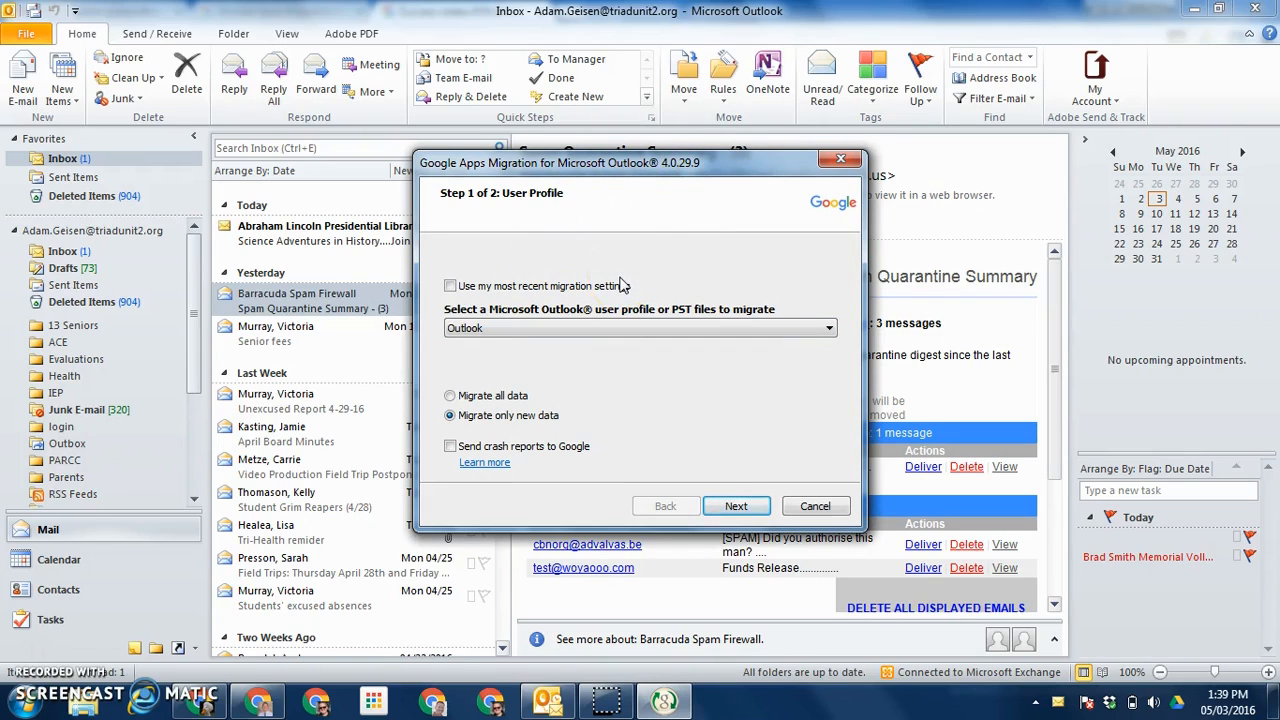
pyautogui.click(567, 327)
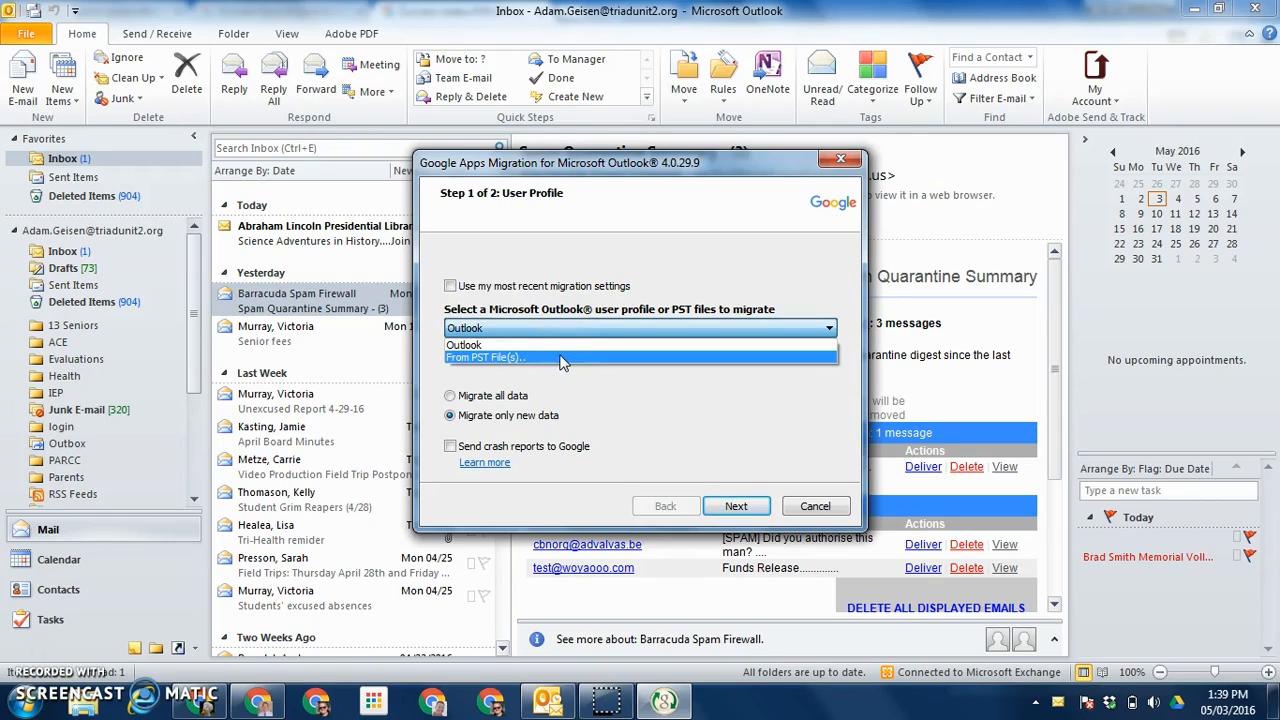
pyautogui.click(562, 358)
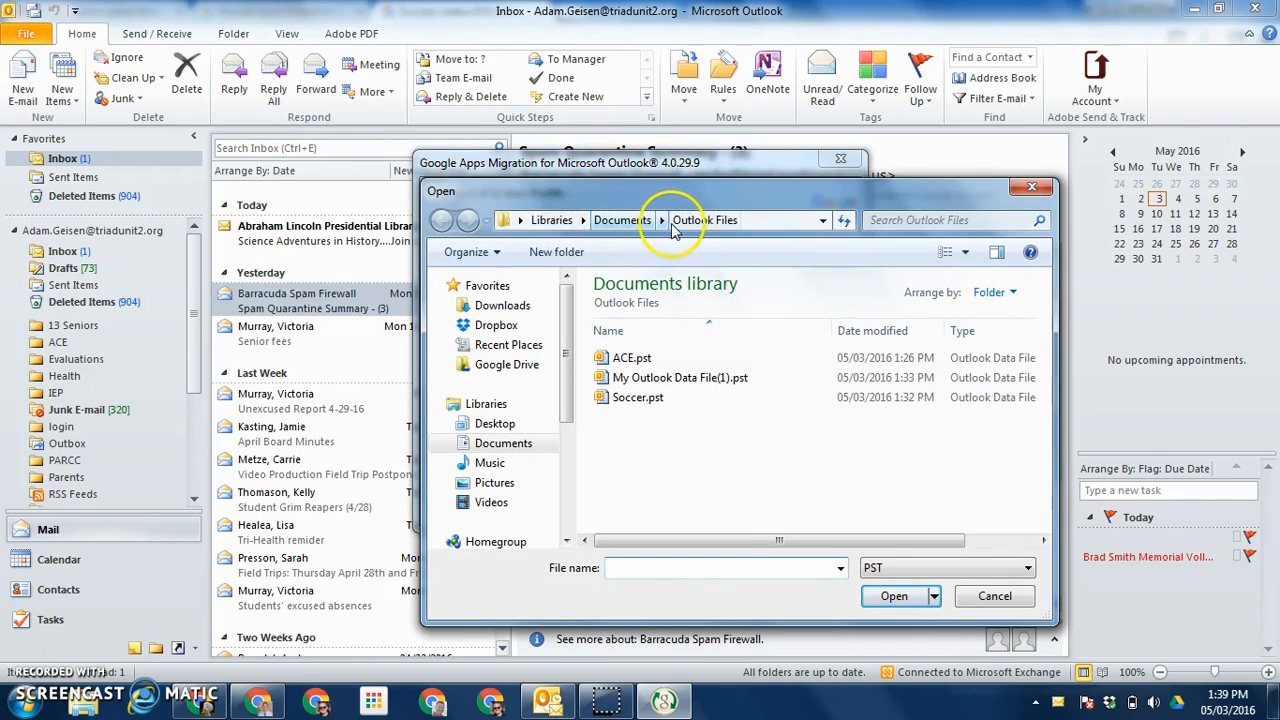
# Step: Load Soccer.pst as the source and toggle between Migrate all data and Migrate only new data
pyautogui.click(640, 404)
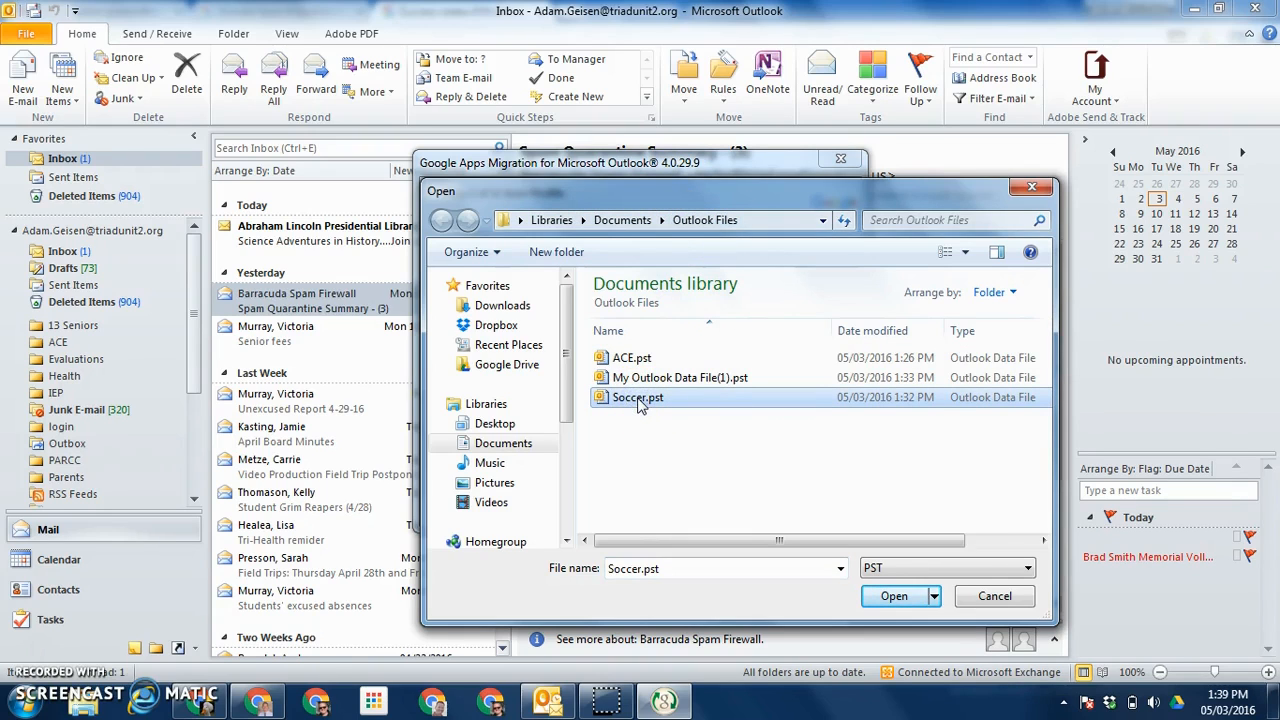
pyautogui.click(895, 597)
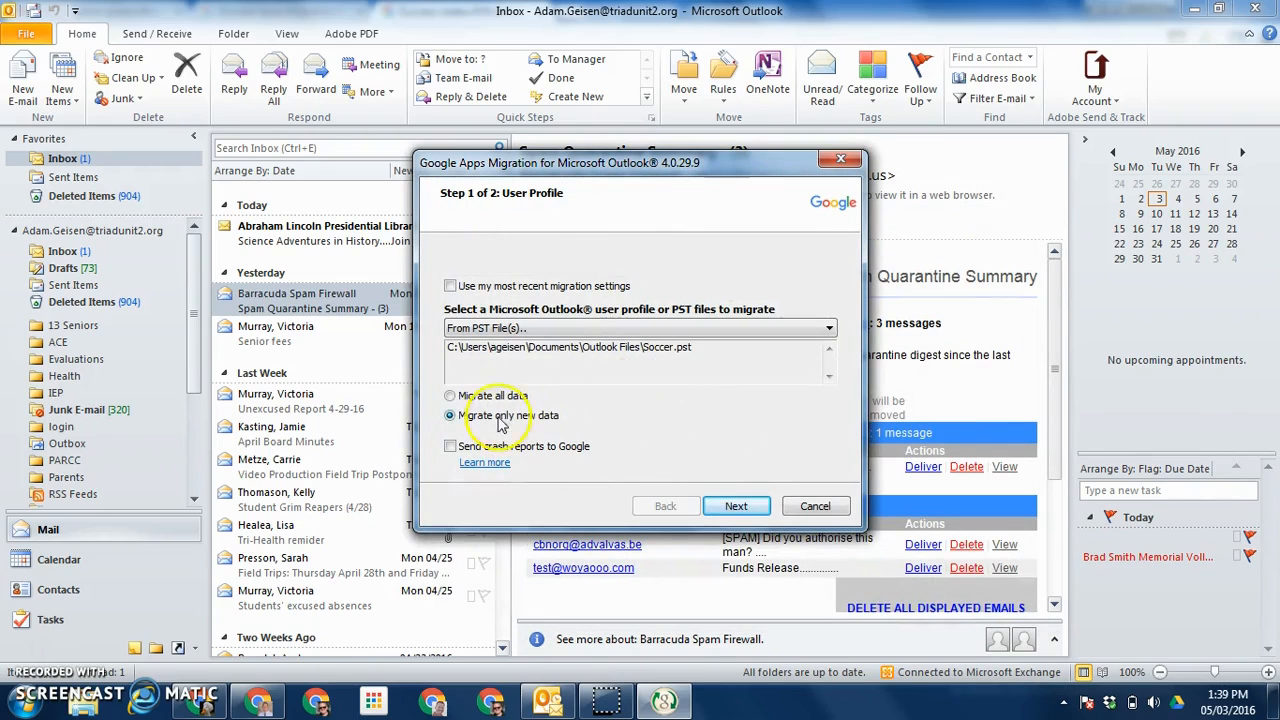
pyautogui.click(452, 397)
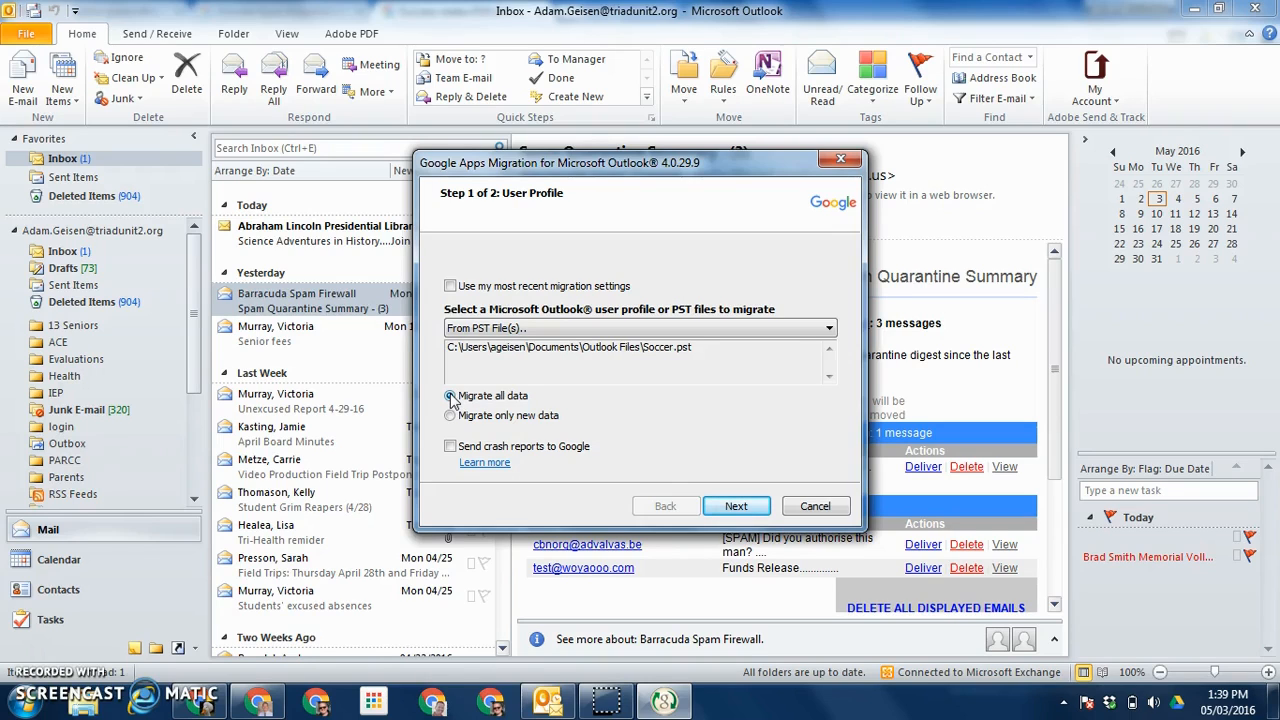
pyautogui.click(452, 416)
pyautogui.click(452, 417)
# Step: Migrate all data from Soccer.pst with Contacts and Email messages included and Calendar excluded
pyautogui.click(452, 396)
pyautogui.click(737, 506)
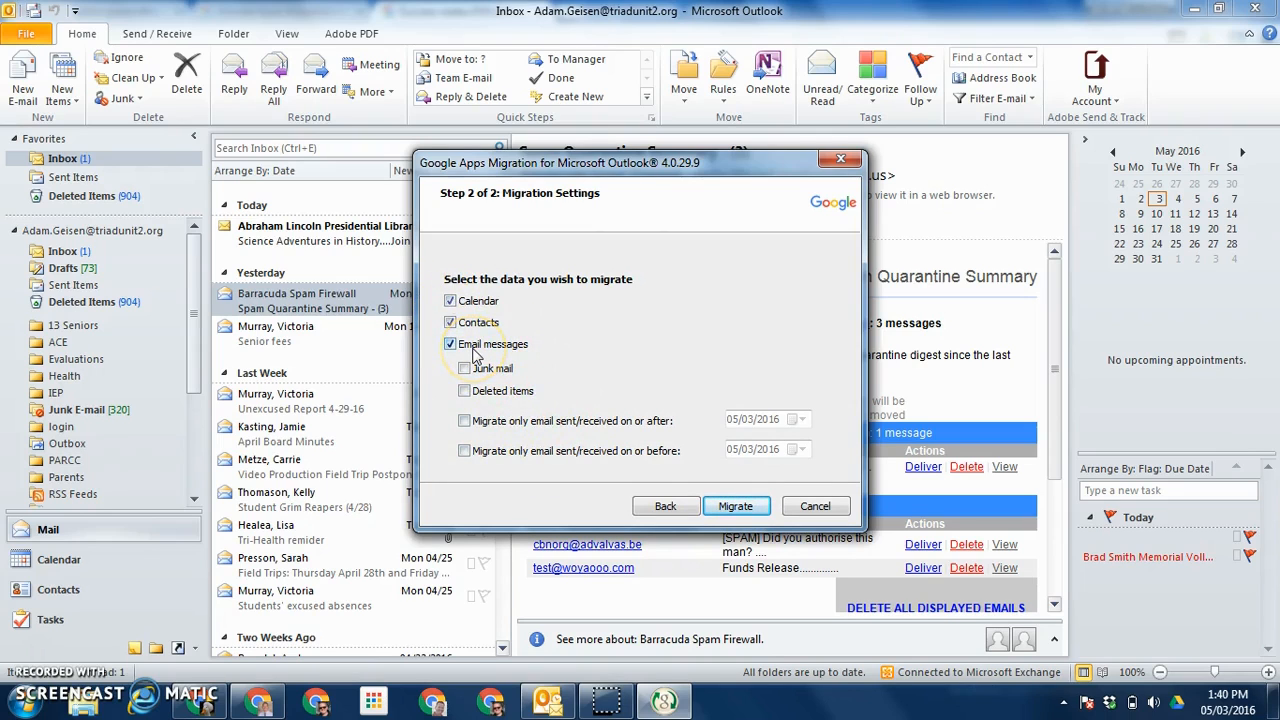
pyautogui.click(450, 322)
pyautogui.click(450, 300)
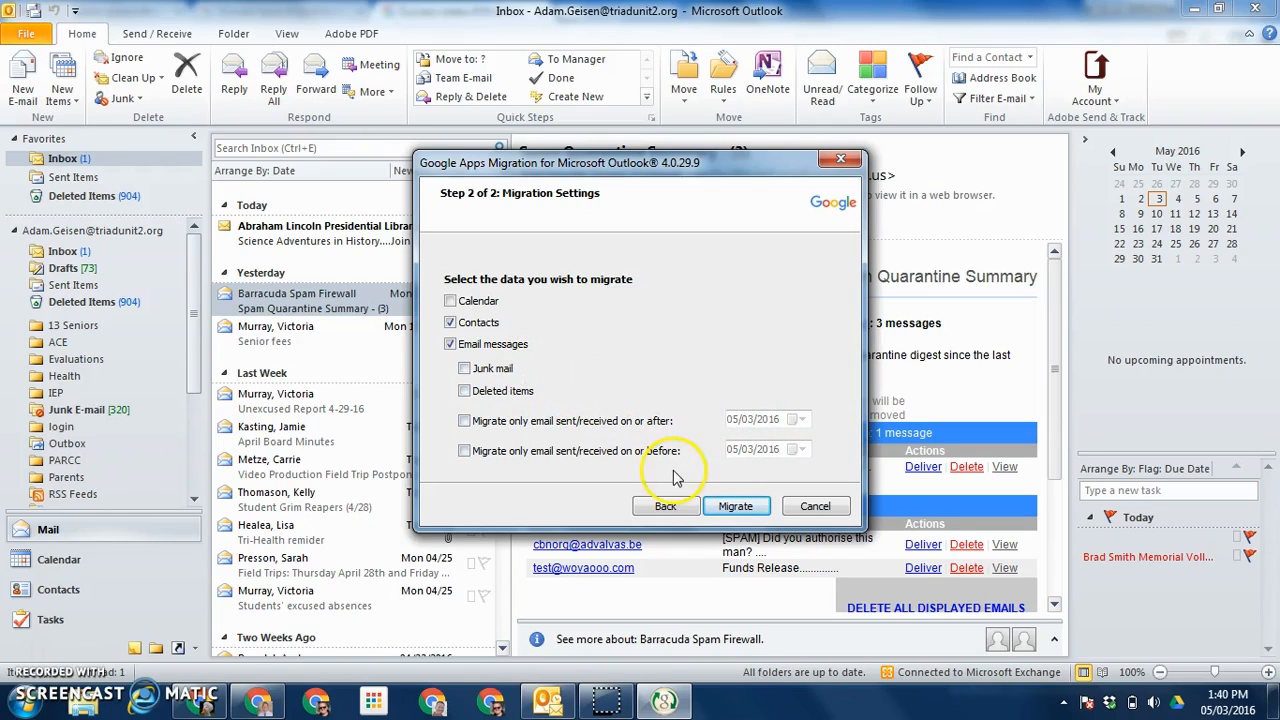
pyautogui.click(737, 507)
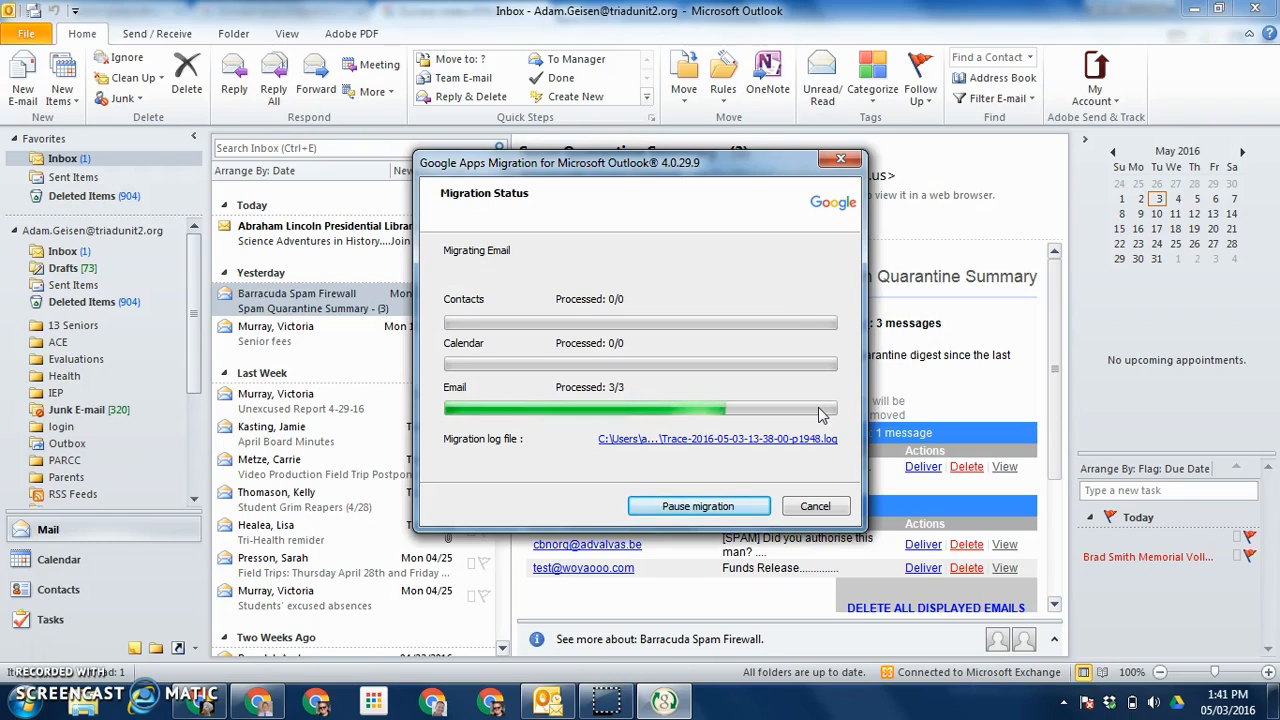
# Step: Acknowledge the Migration Completed message for all 3 emails and close the migration tool
pyautogui.click(716, 411)
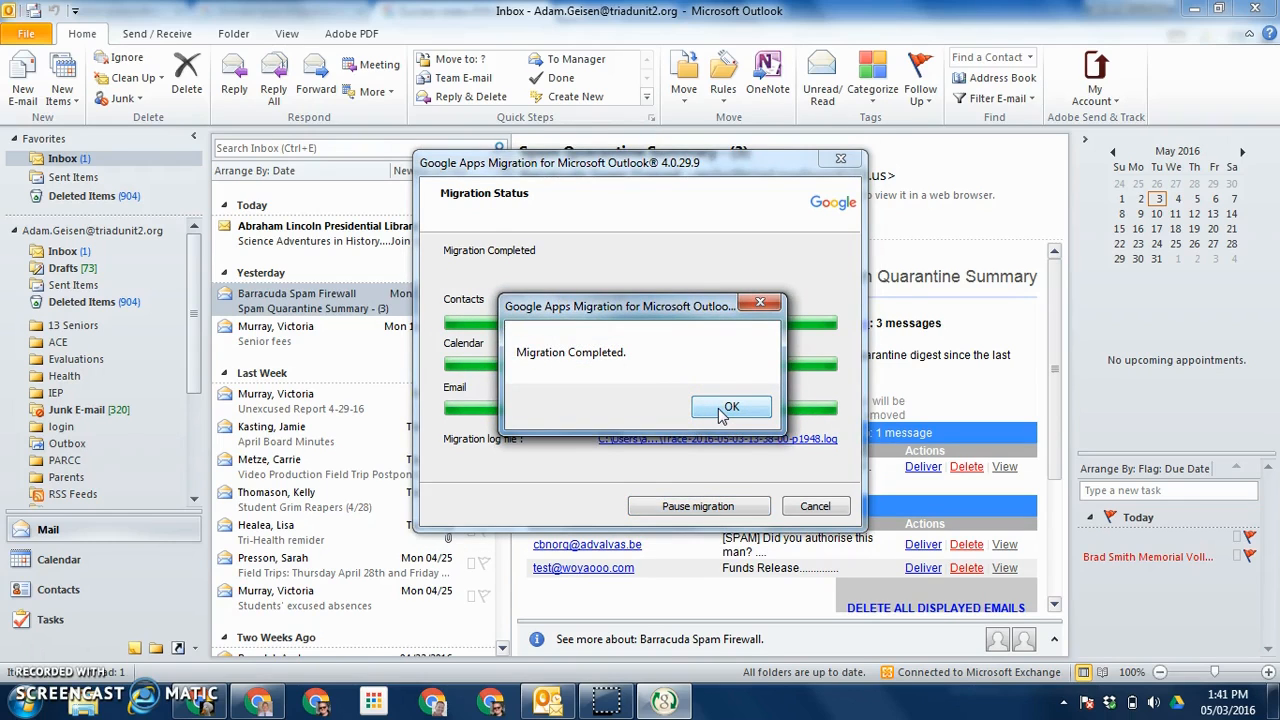
pyautogui.click(728, 408)
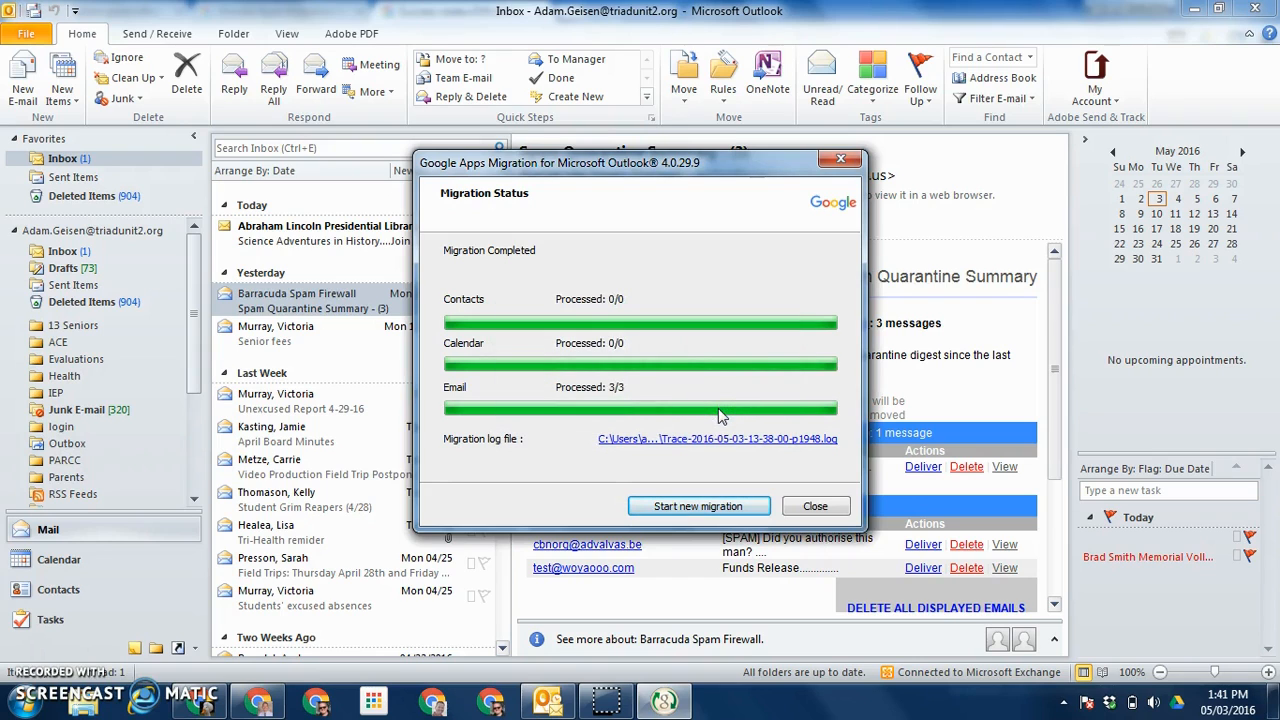
pyautogui.click(817, 507)
pyautogui.click(700, 512)
pyautogui.click(845, 512)
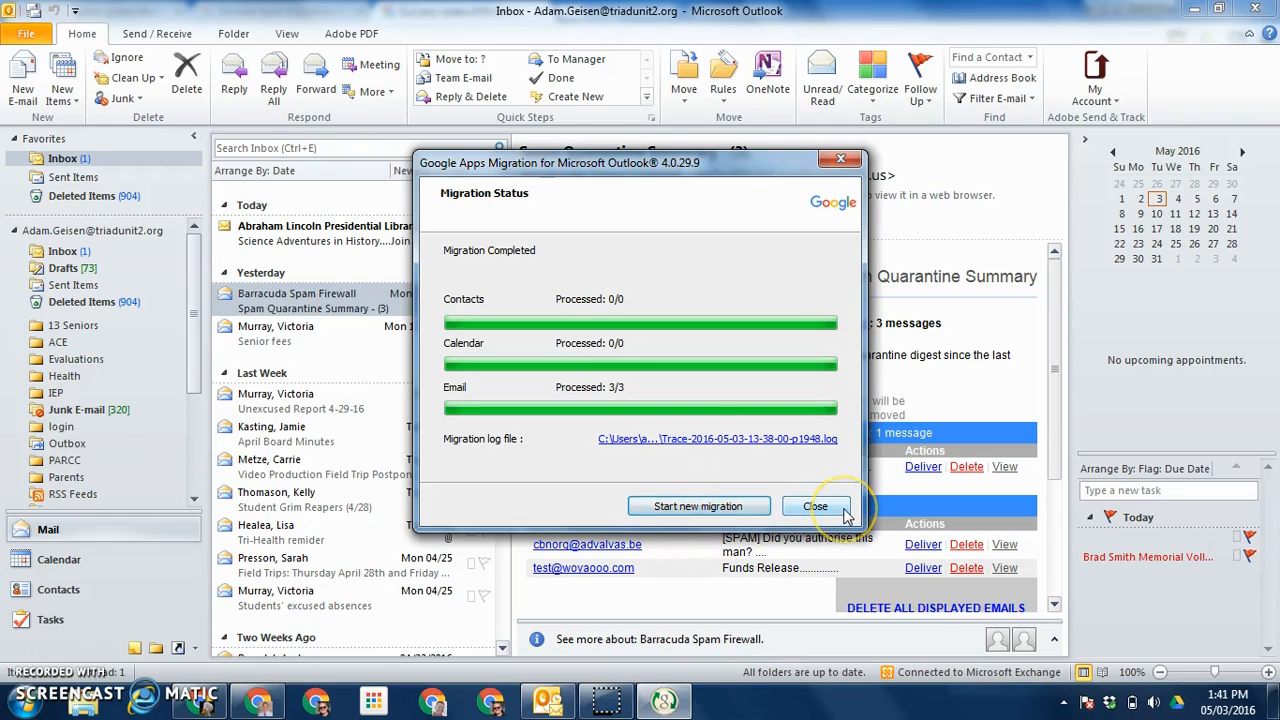
# Step: Close the finished migration tool and expand Start > All Programs > Google Apps Migration
pyautogui.click(845, 509)
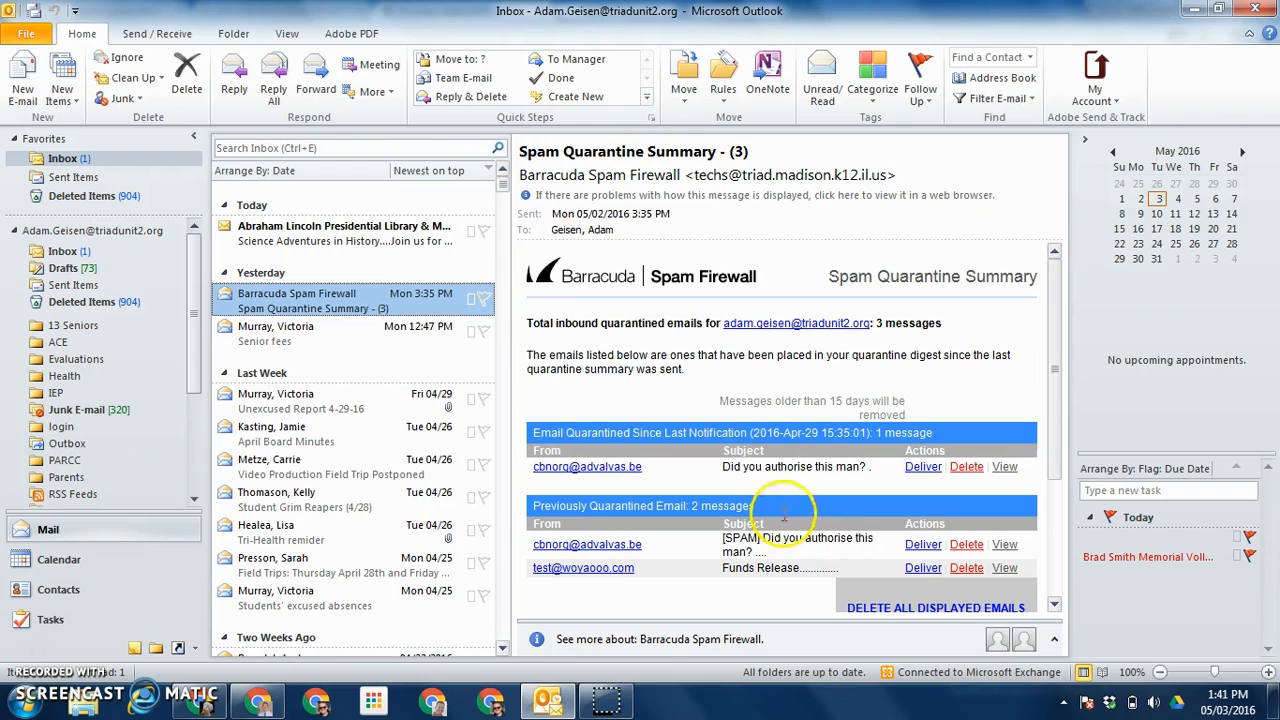
pyautogui.click(25, 705)
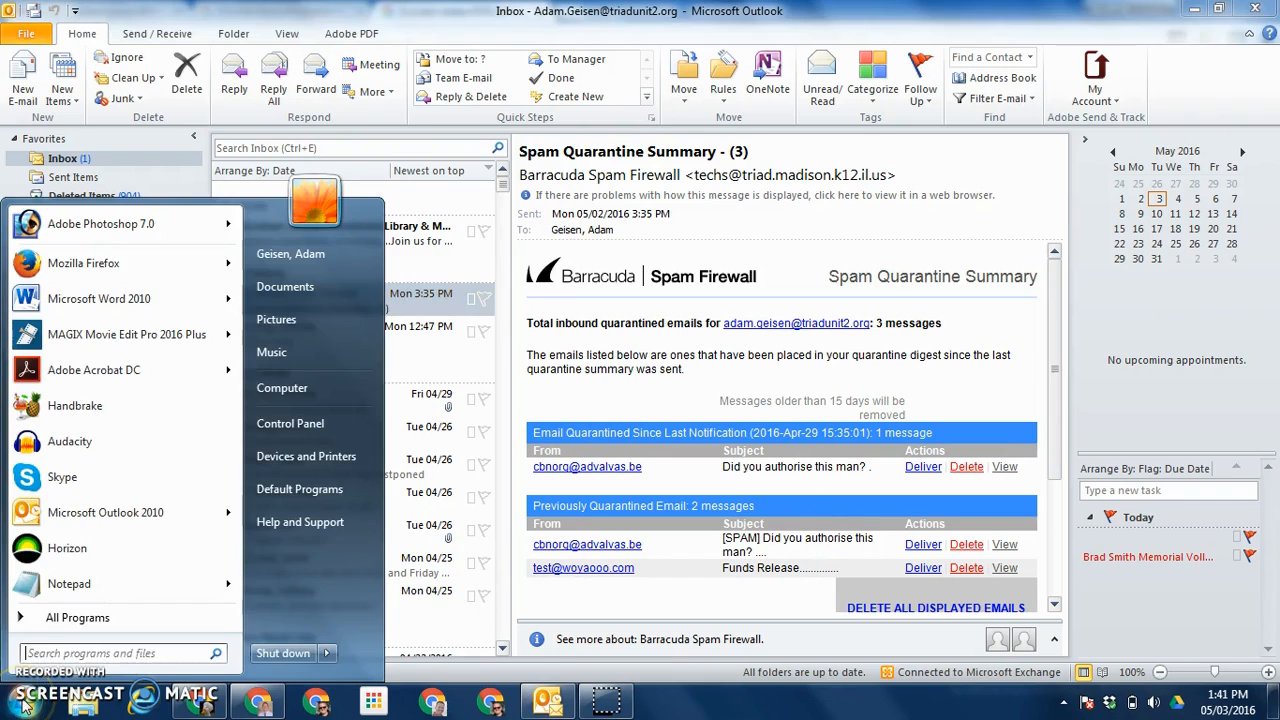
pyautogui.moveTo(93, 510)
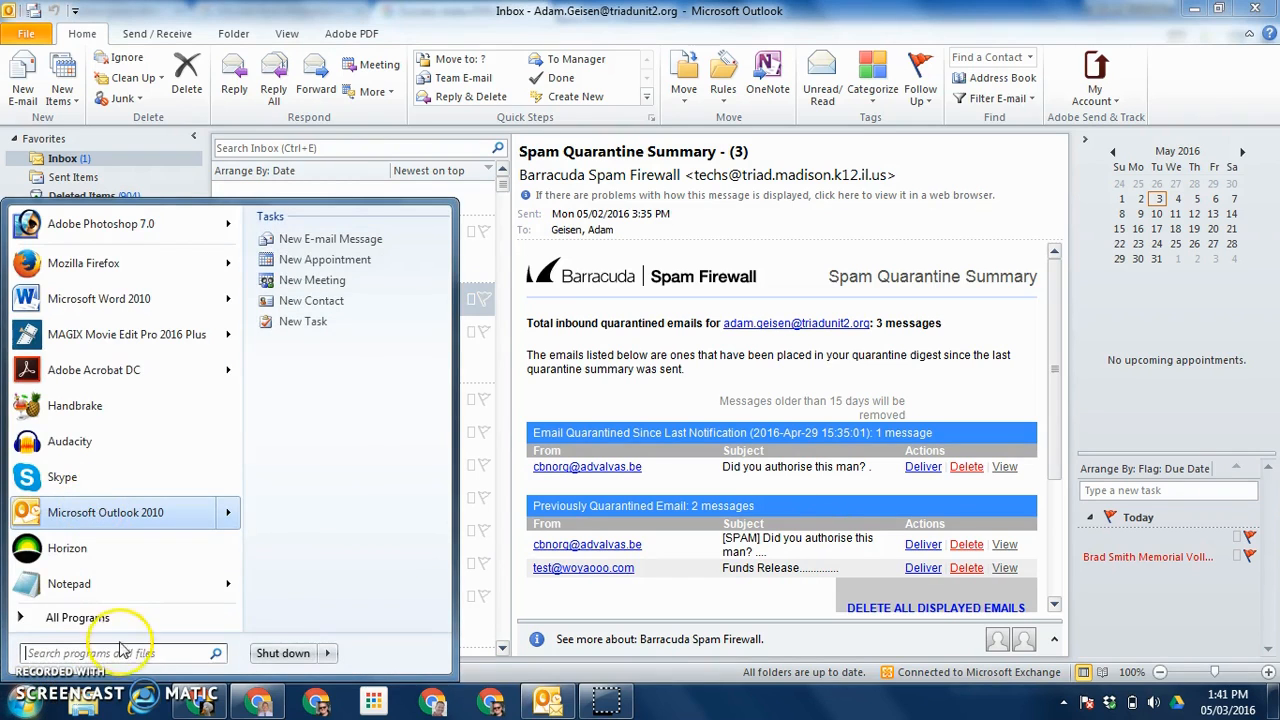
pyautogui.click(88, 618)
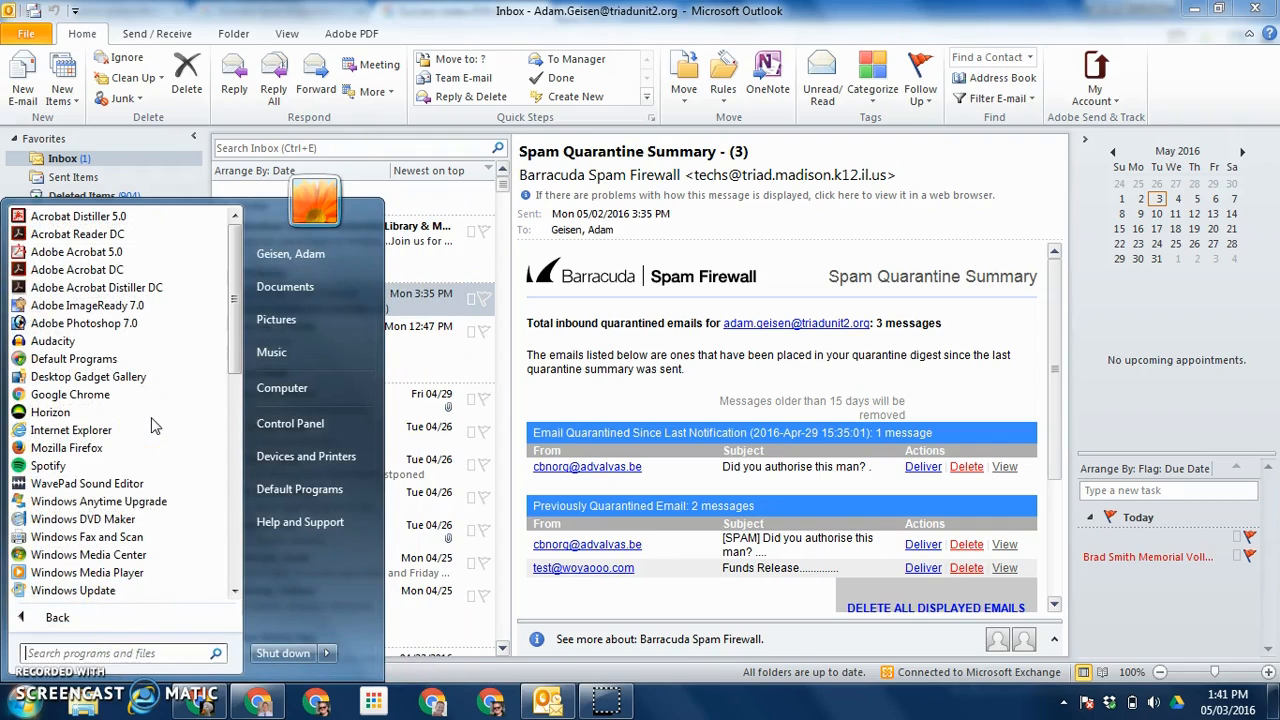
pyautogui.moveTo(232, 300); pyautogui.dragTo(232, 486)
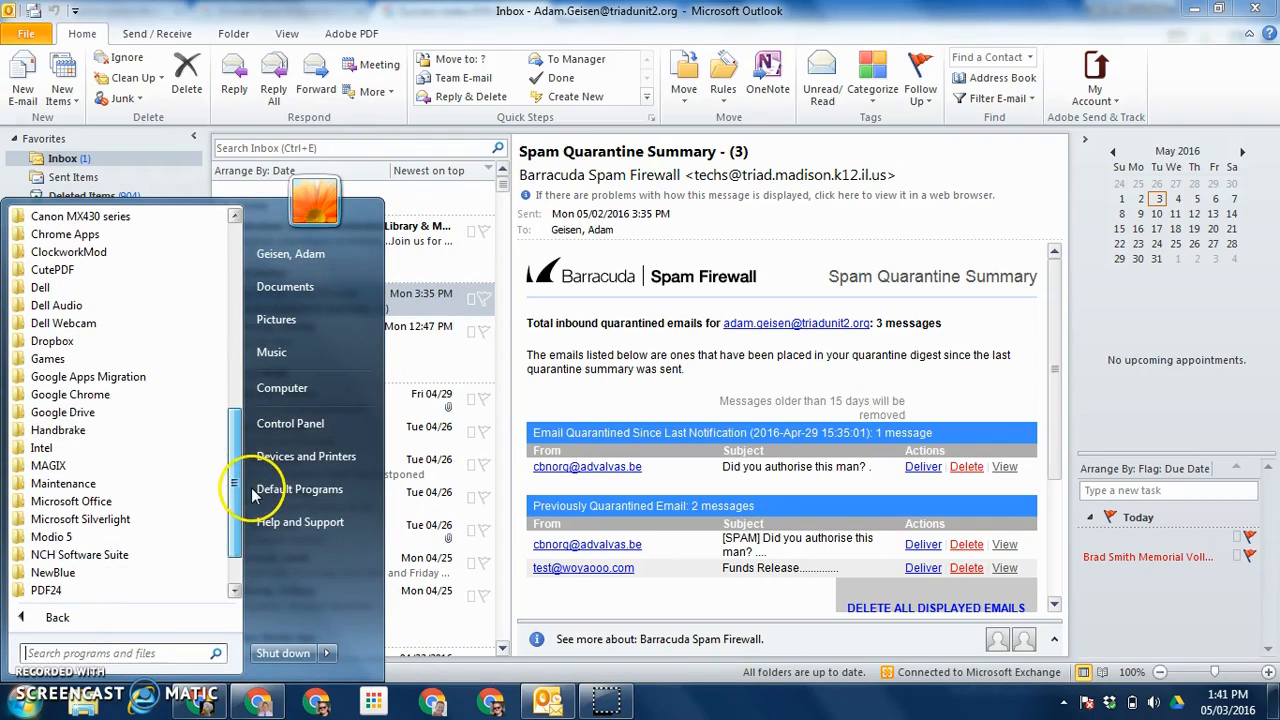
pyautogui.click(102, 379)
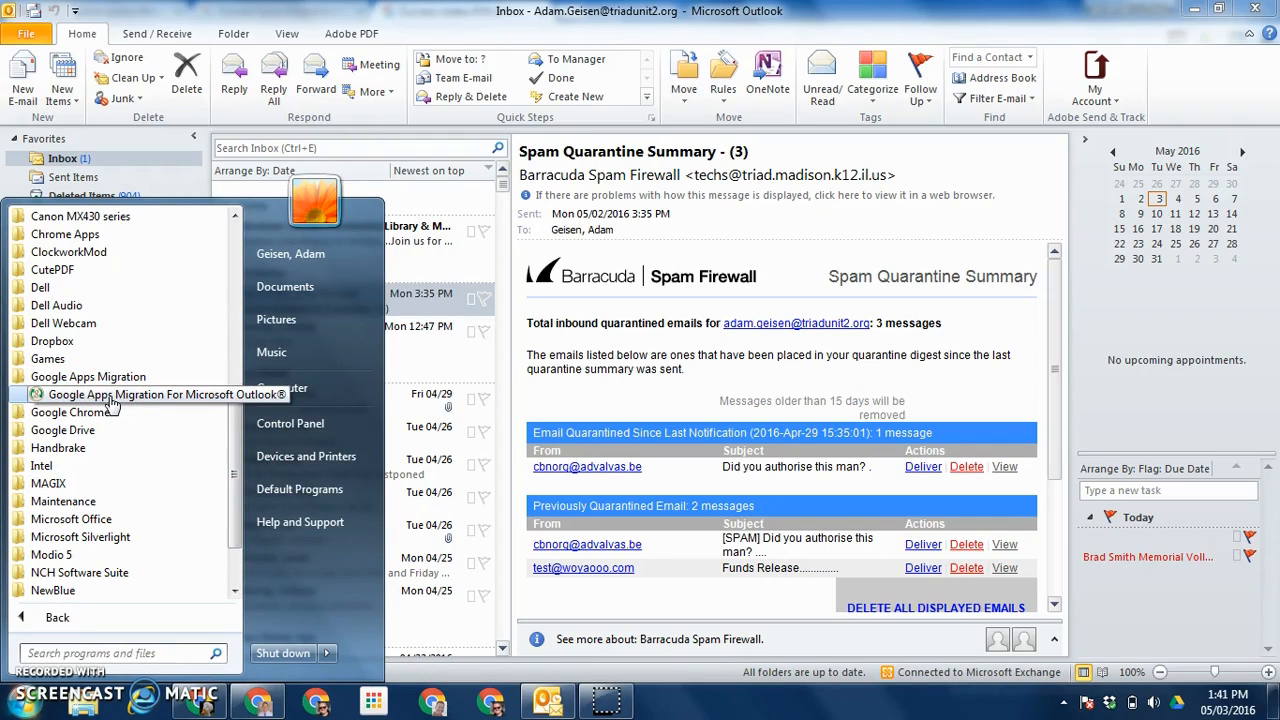
# Step: Bring Chrome back to the front showing the authorization-granted page
pyautogui.click(548, 700)
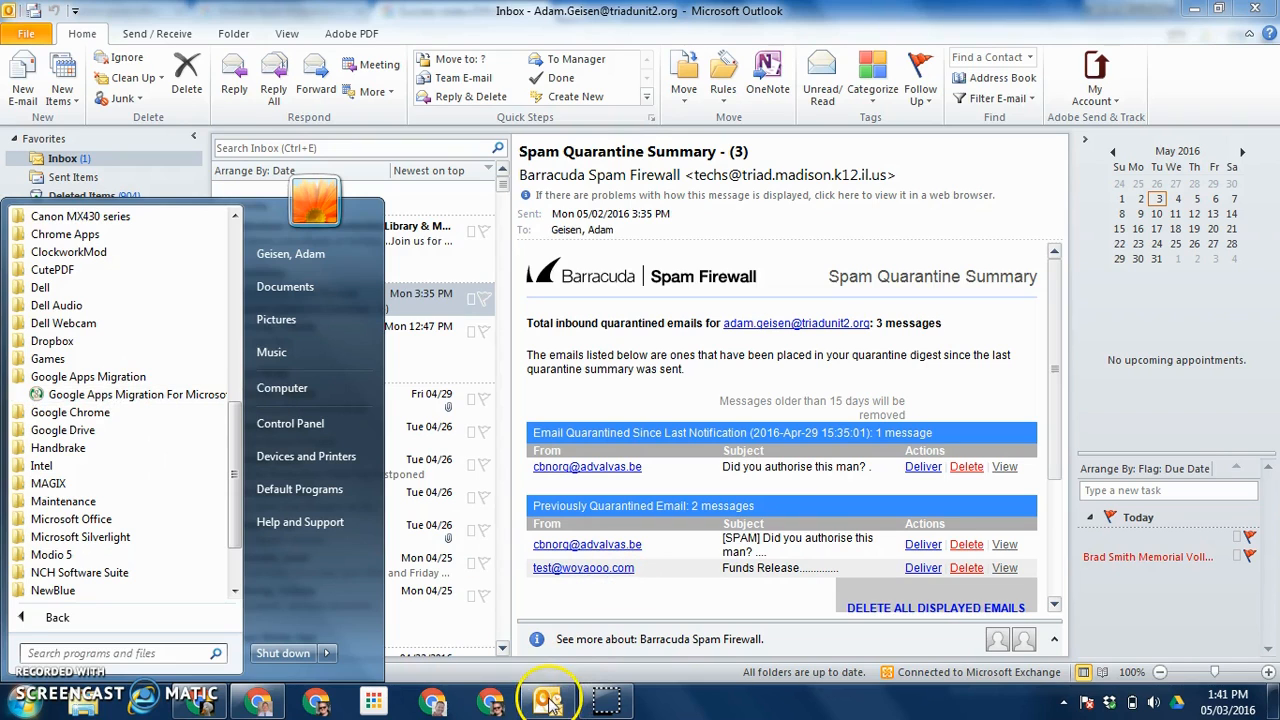
pyautogui.click(252, 706)
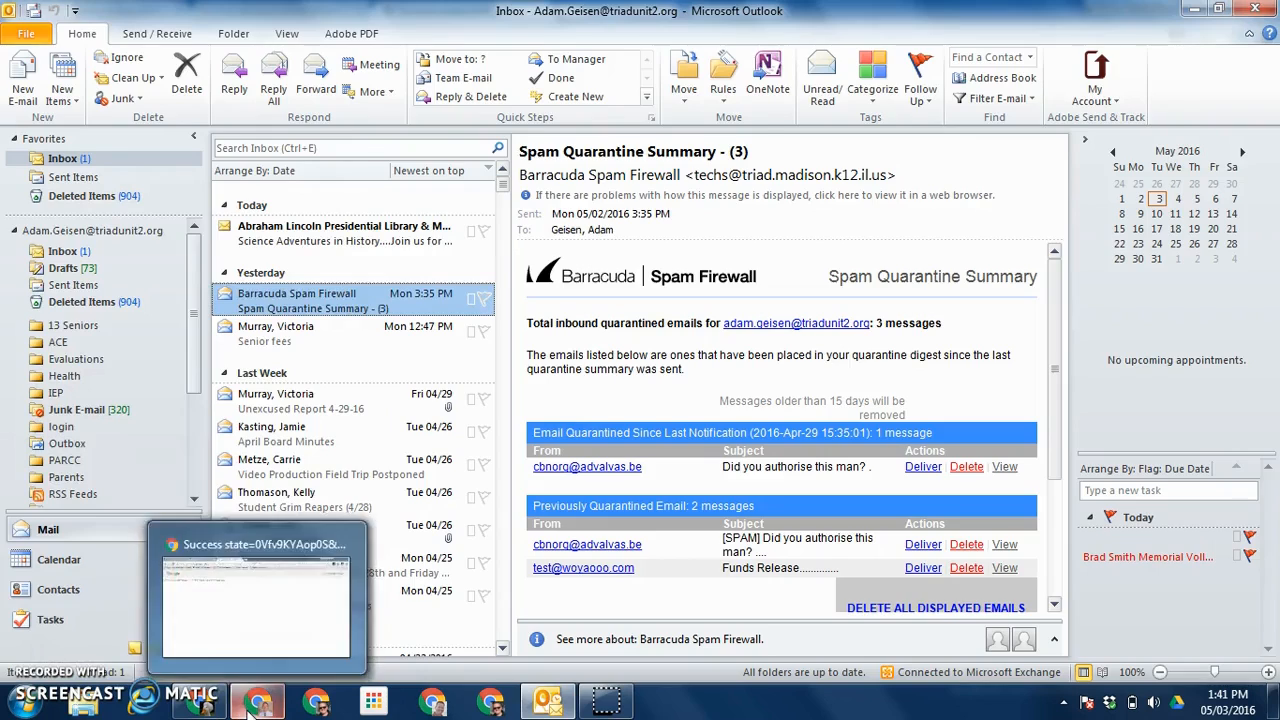
pyautogui.click(252, 706)
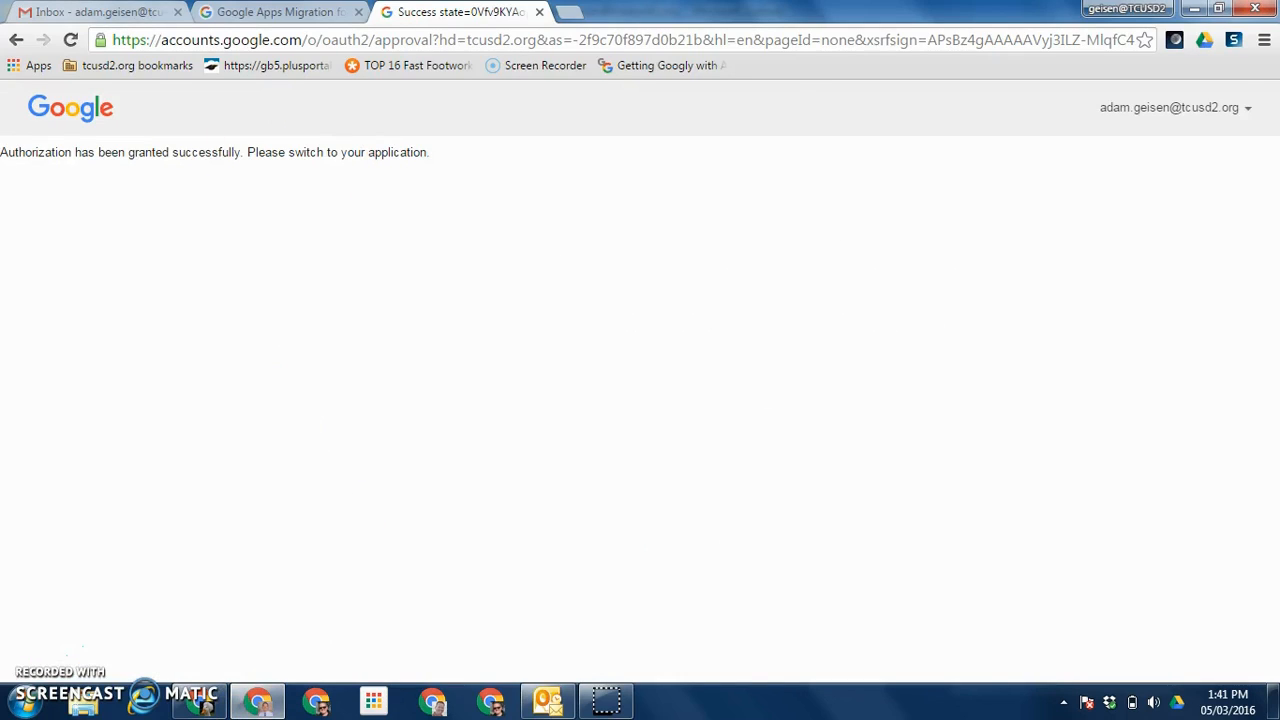
# Step: Reload Gmail and open the new Soccer.pst label, which shows no messages
pyautogui.click(100, 11)
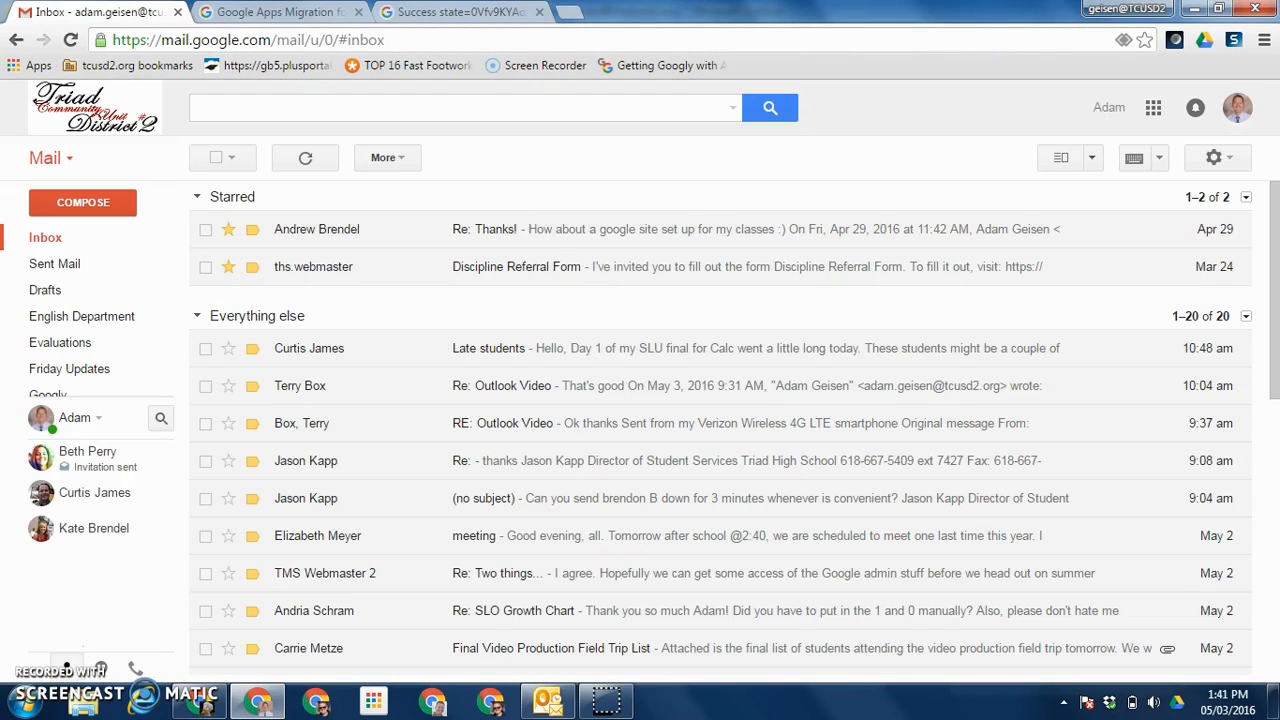
pyautogui.click(71, 40)
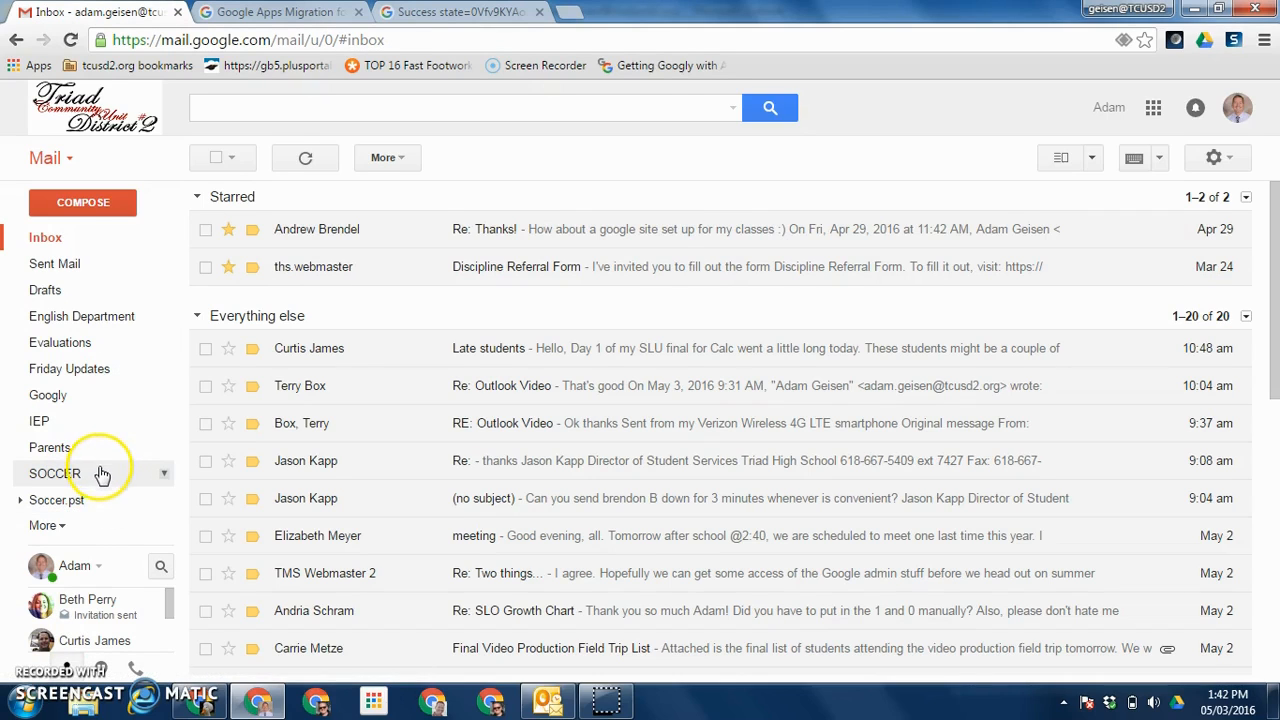
pyautogui.click(102, 474)
pyautogui.click(90, 502)
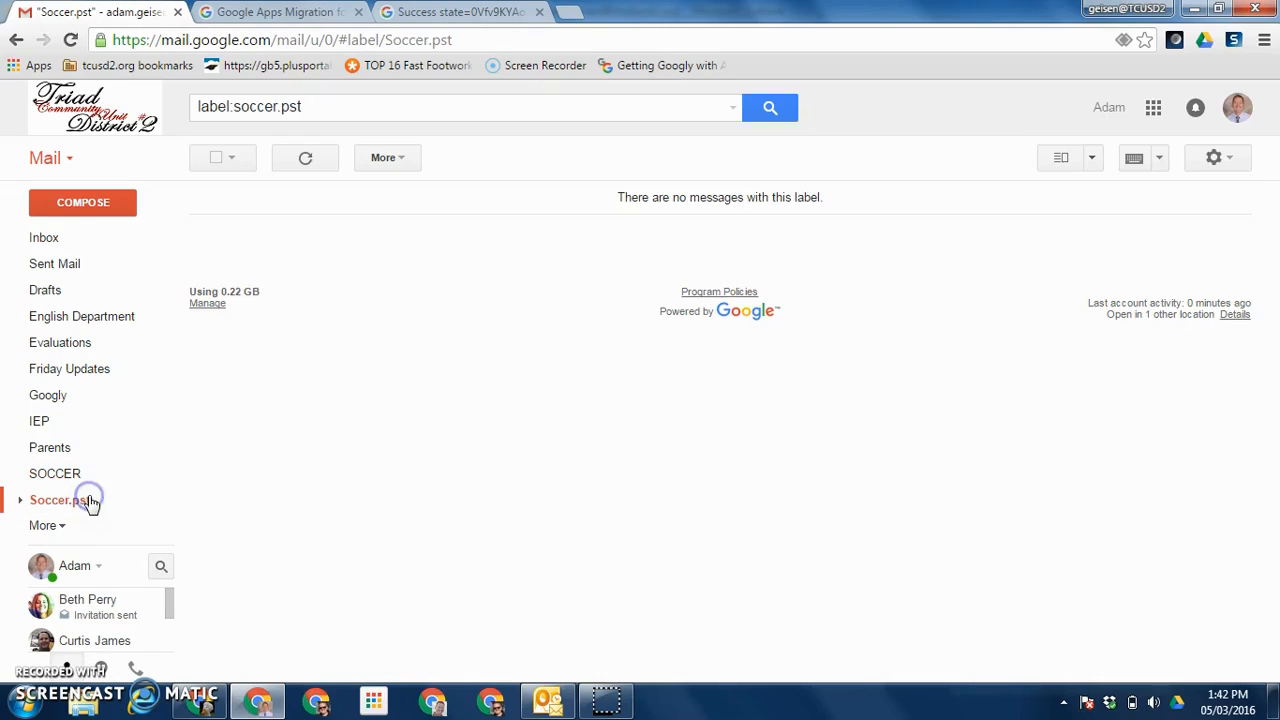
pyautogui.click(78, 505)
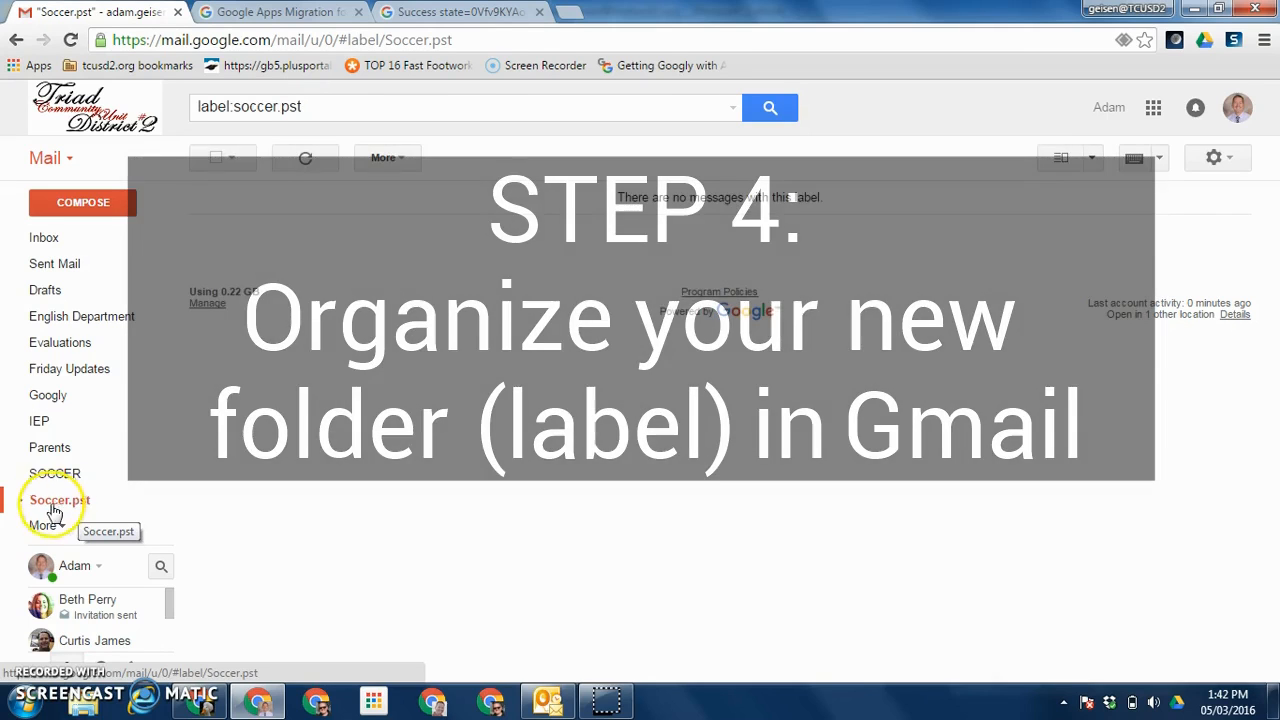
# Step: Expand Soccer.pst and check its Inbox, Outbox and Sent Items sublabels
pyautogui.click(66, 510)
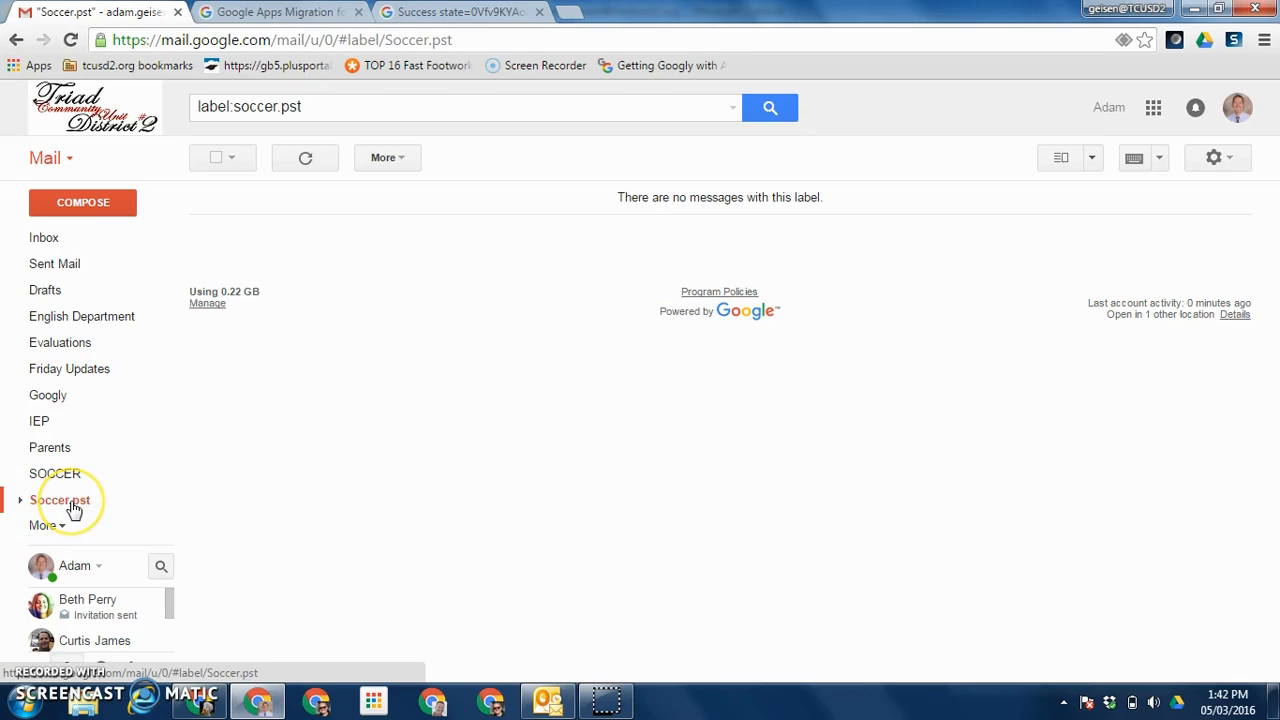
pyautogui.click(19, 501)
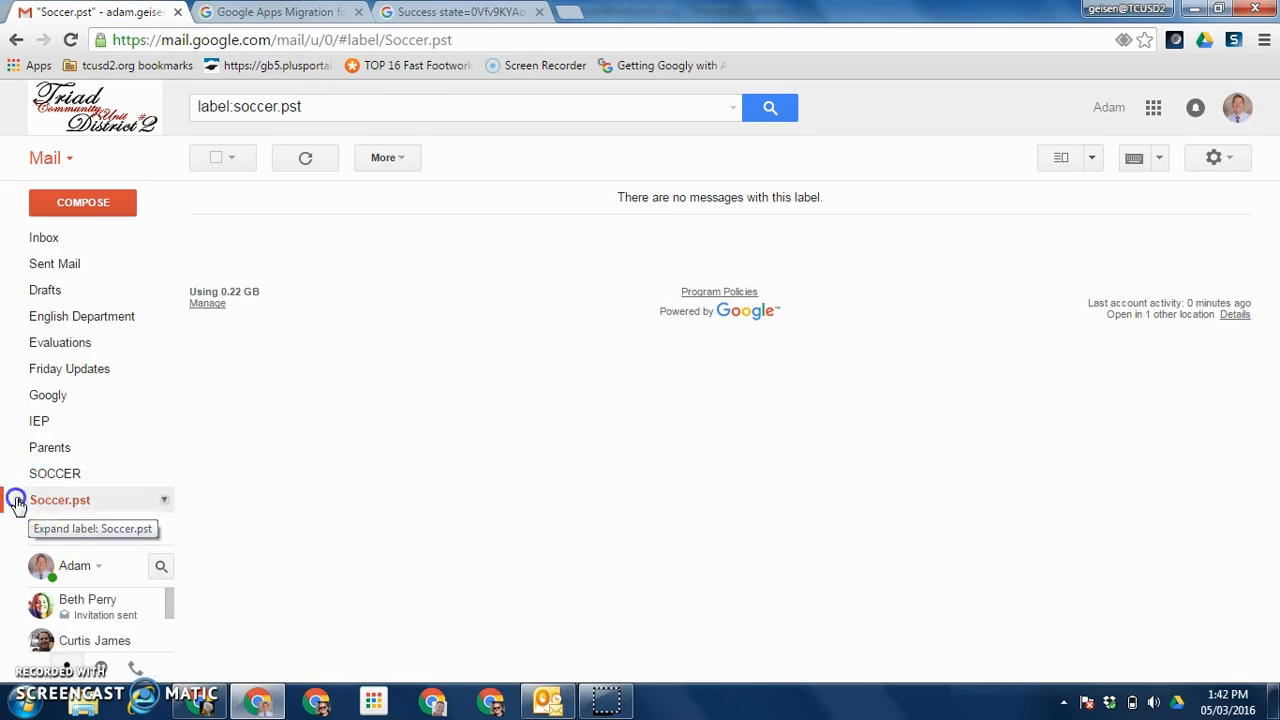
pyautogui.click(53, 526)
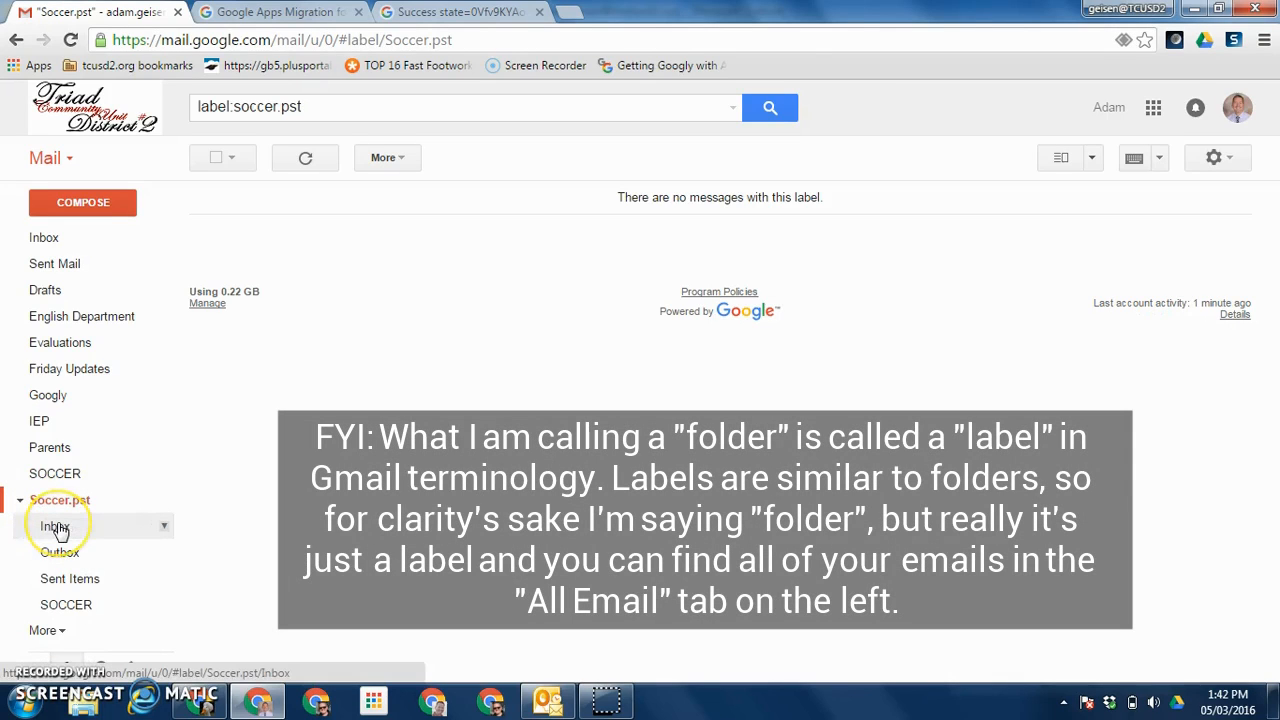
pyautogui.click(58, 530)
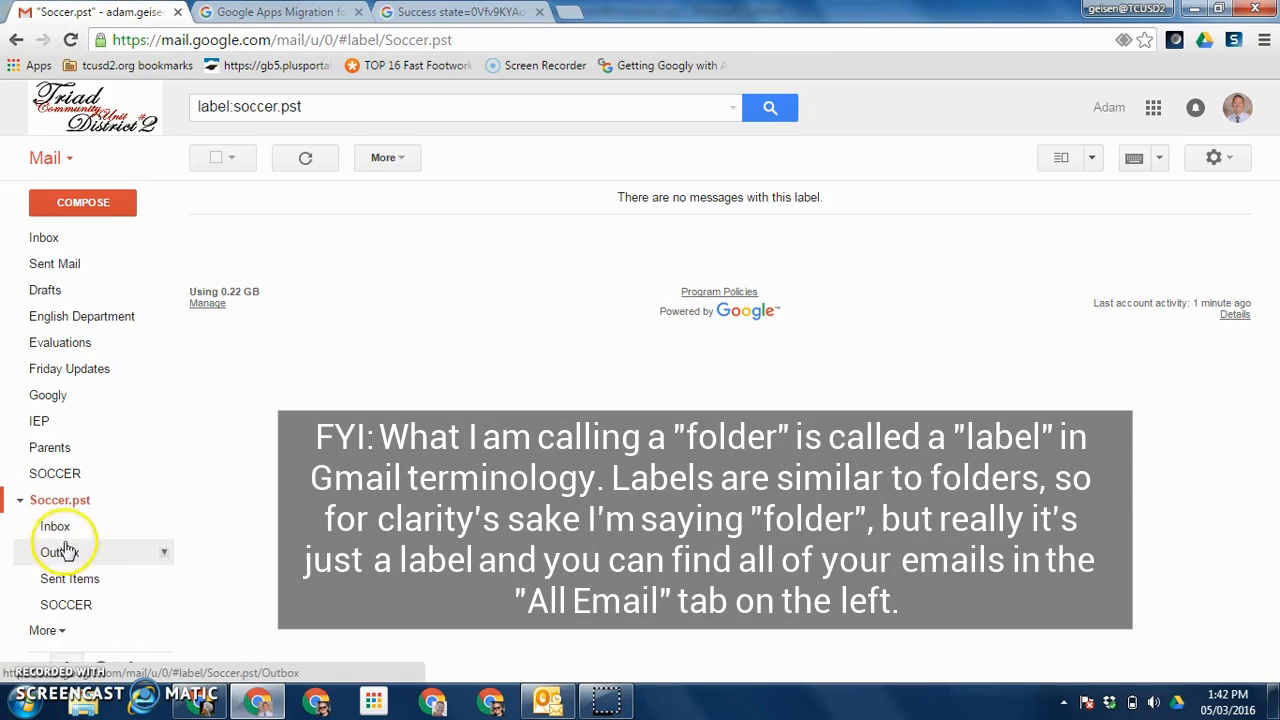
pyautogui.click(66, 552)
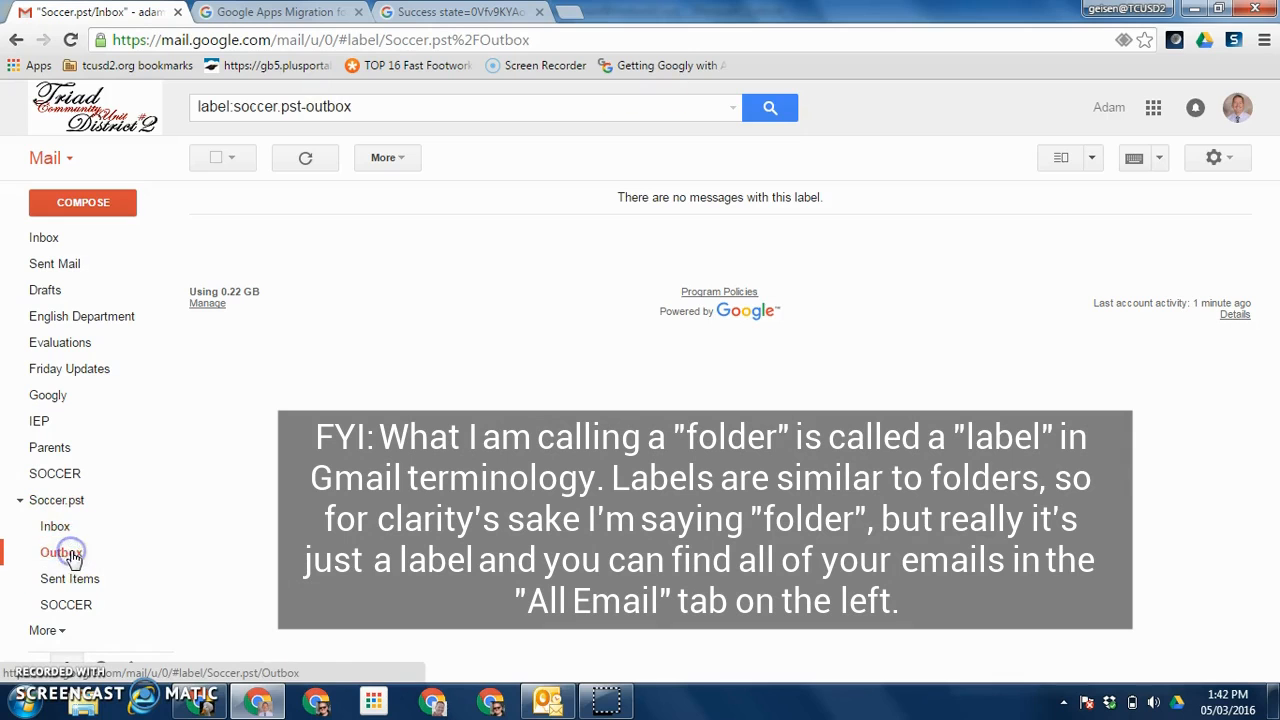
pyautogui.click(62, 578)
# Step: Open the SOCCER sublabel with its 3 imported messages and bring up its Edit label settings
pyautogui.click(66, 605)
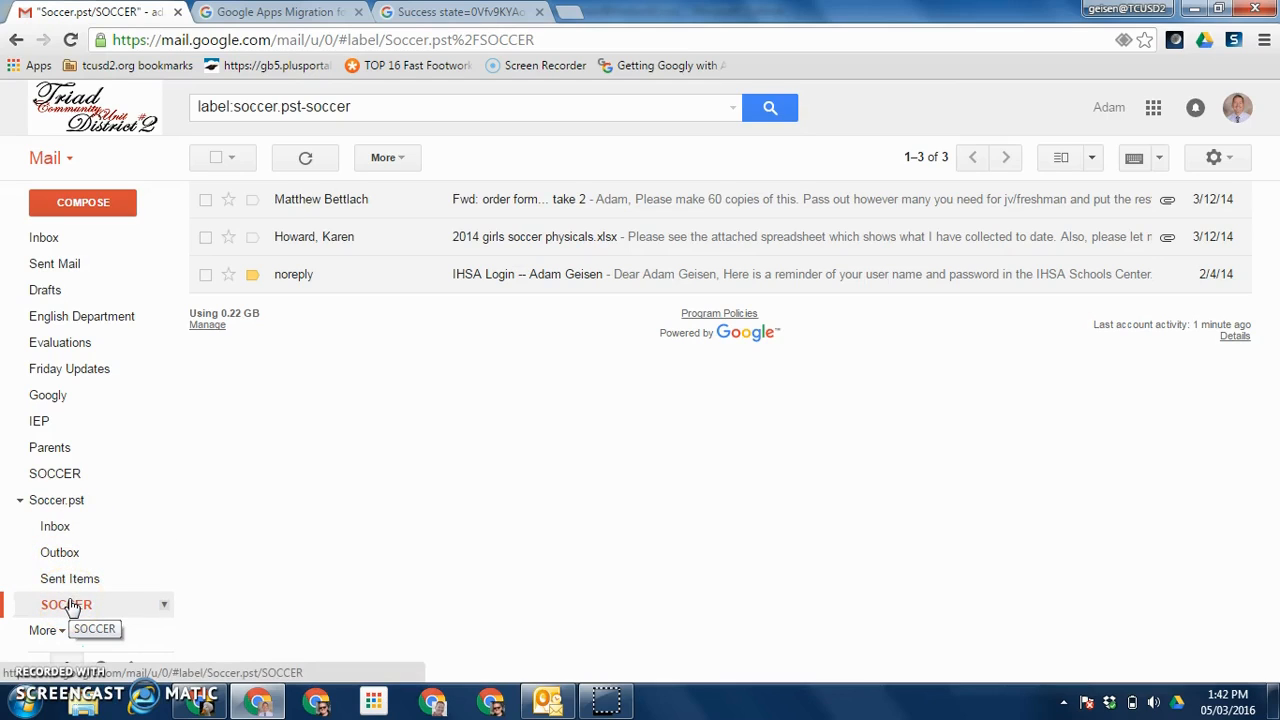
pyautogui.click(164, 606)
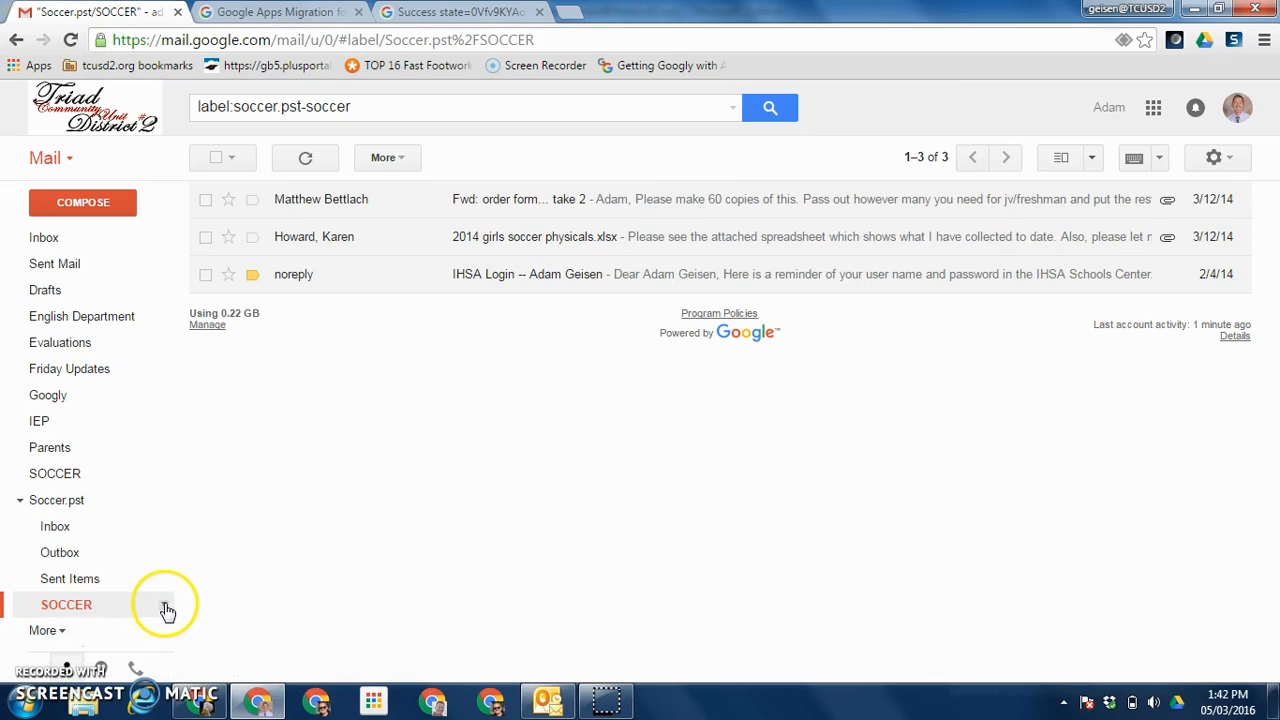
pyautogui.click(200, 532)
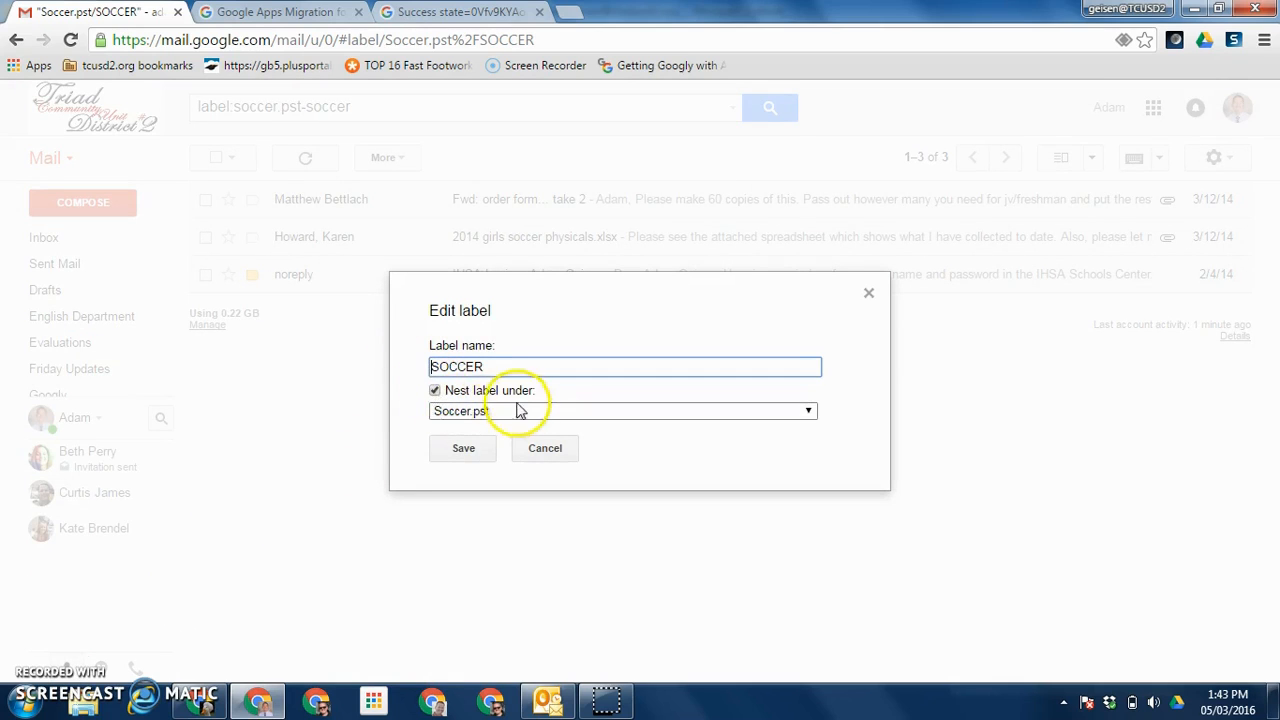
# Step: Unnest the SOCCER label from Soccer.pst, rename it SOCCER(old), and save
pyautogui.click(435, 391)
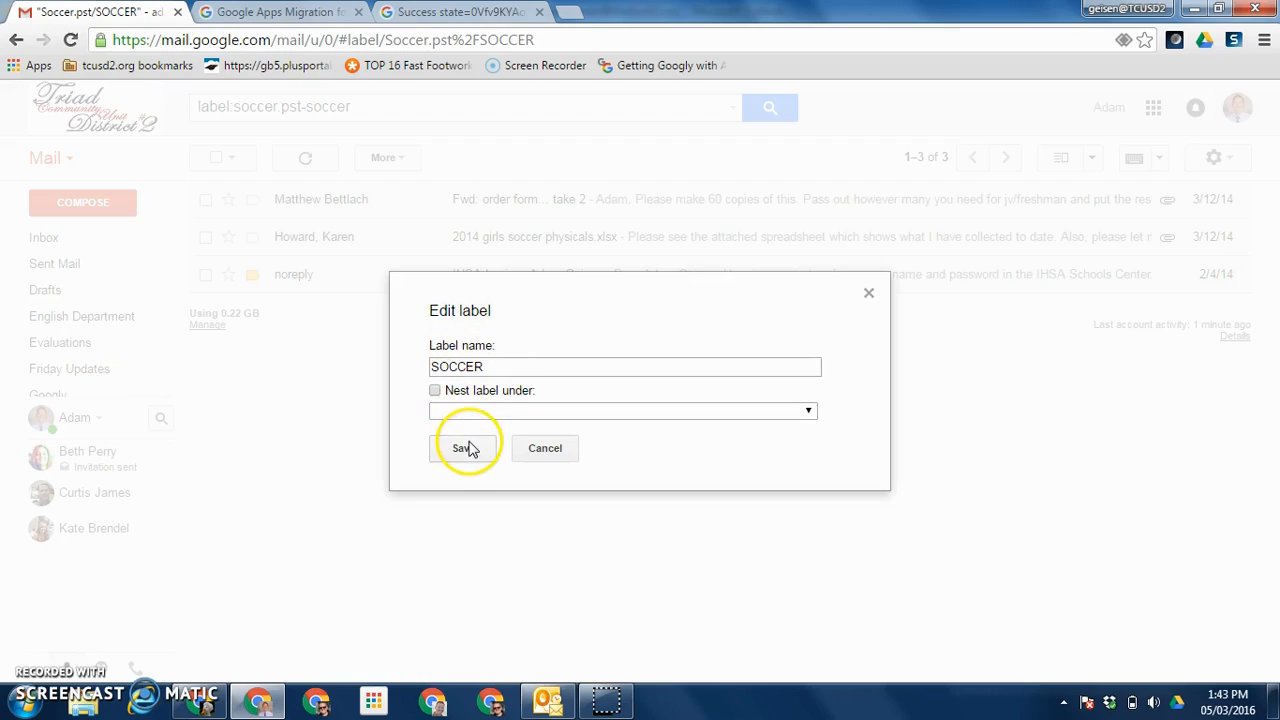
pyautogui.click(520, 366)
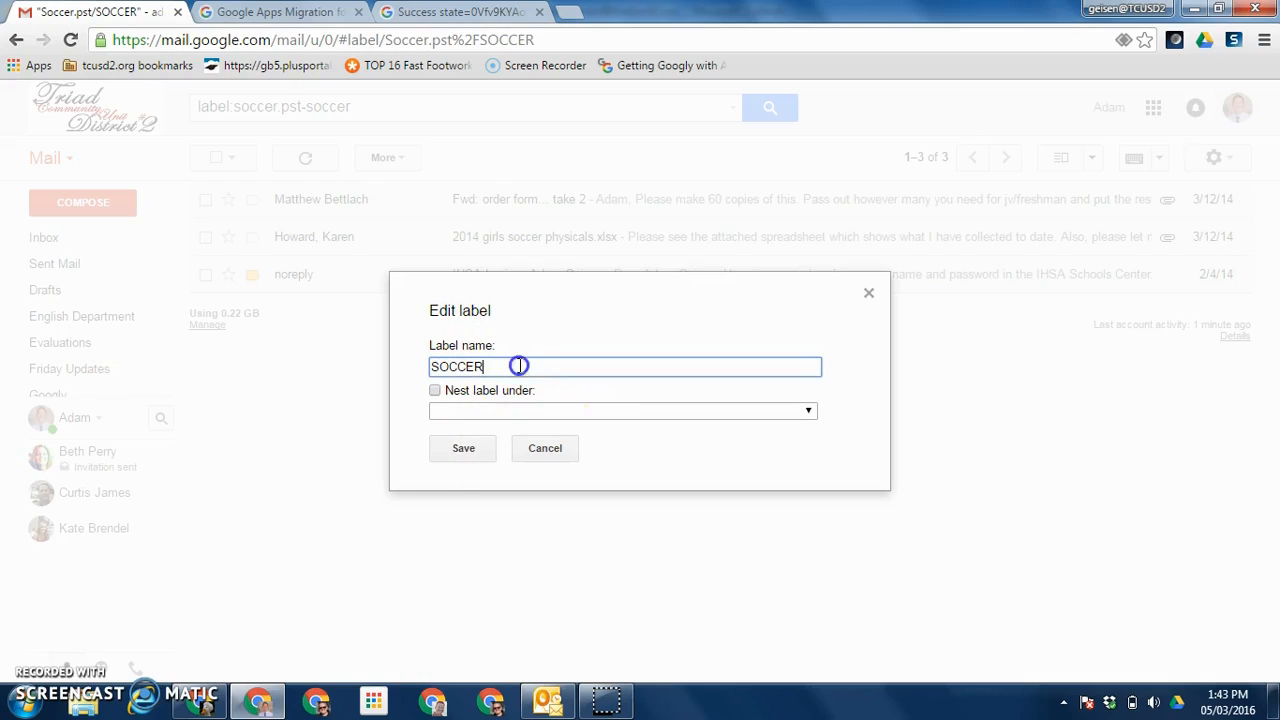
pyautogui.write('2')
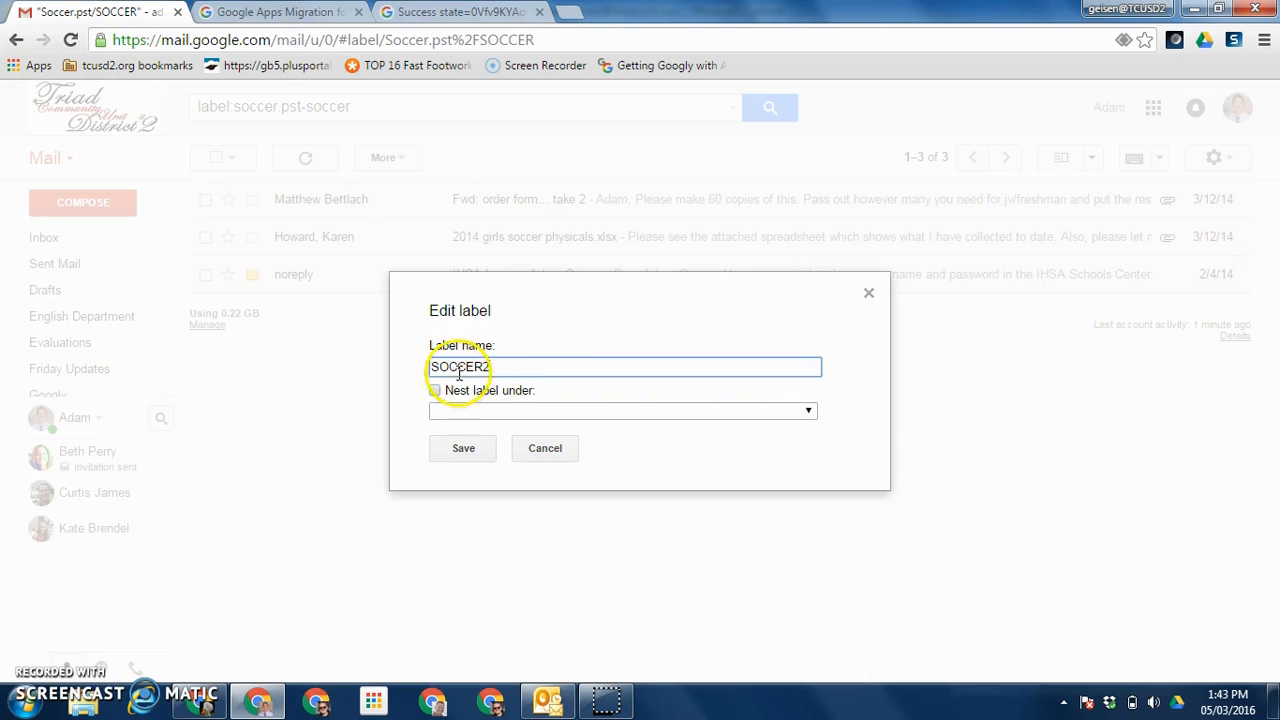
pyautogui.moveTo(432, 366); pyautogui.dragTo(514, 366)
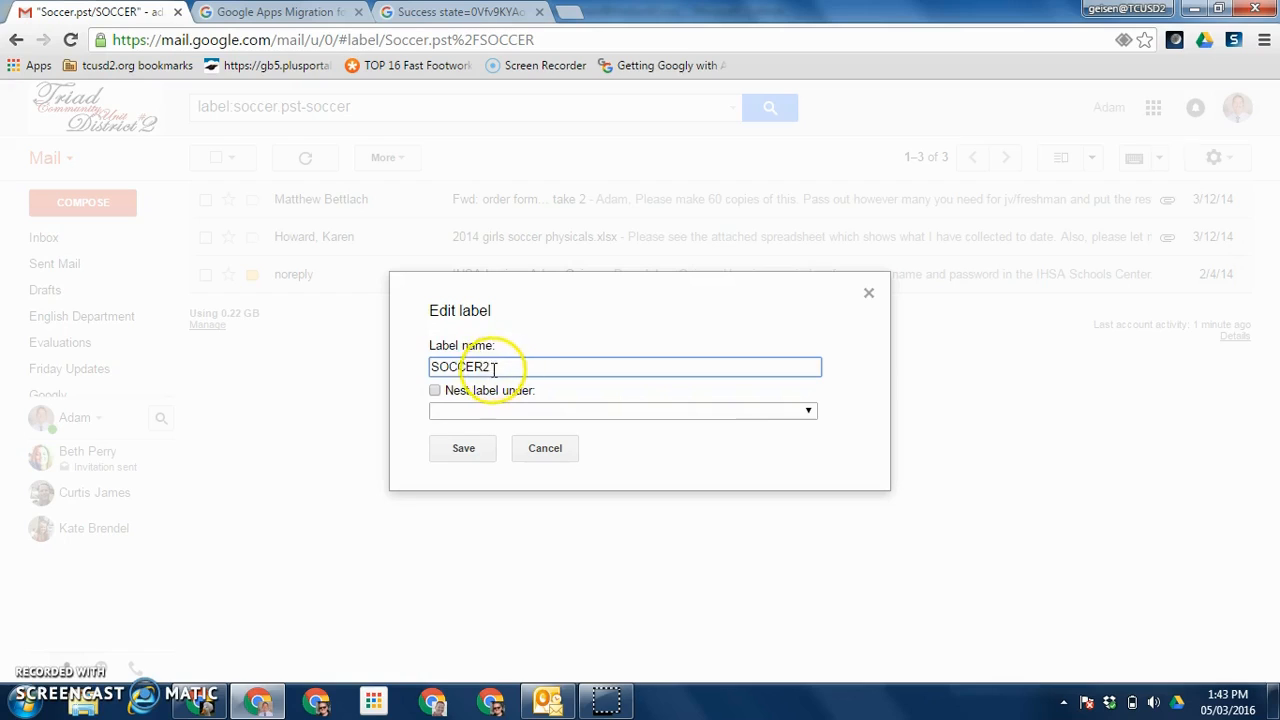
pyautogui.click(486, 367)
pyautogui.write('(old)')
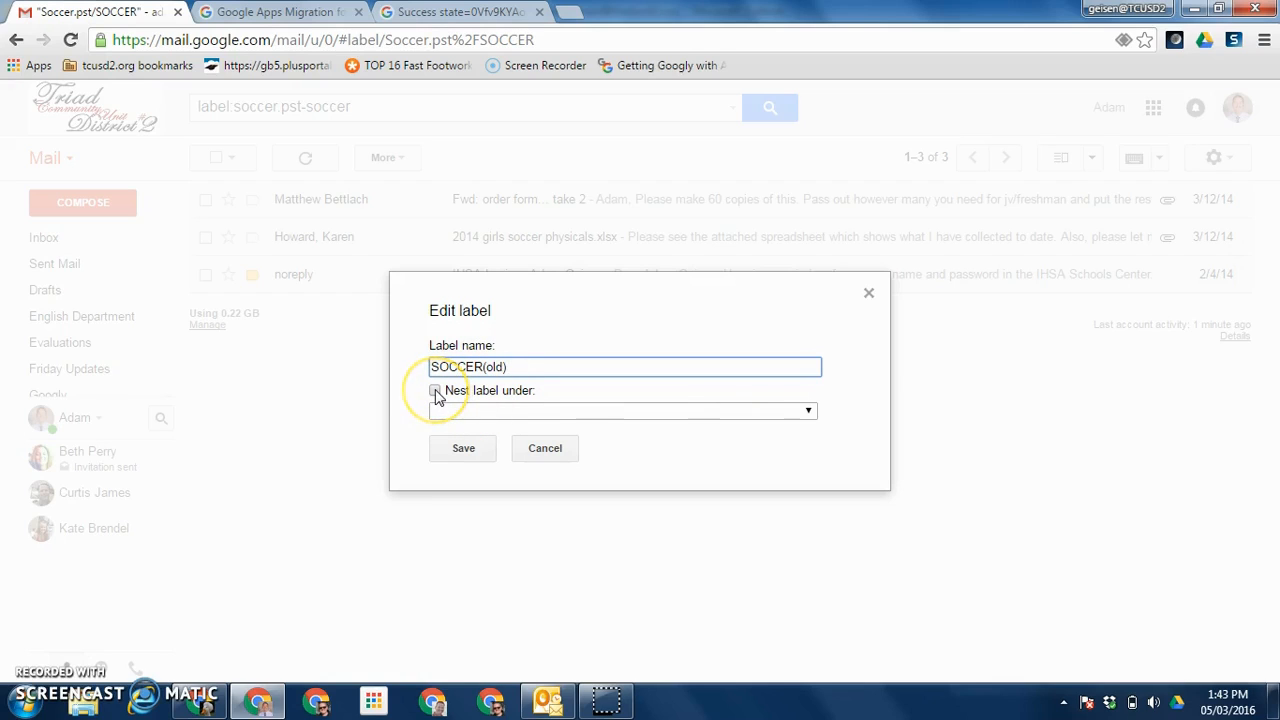
pyautogui.click(461, 447)
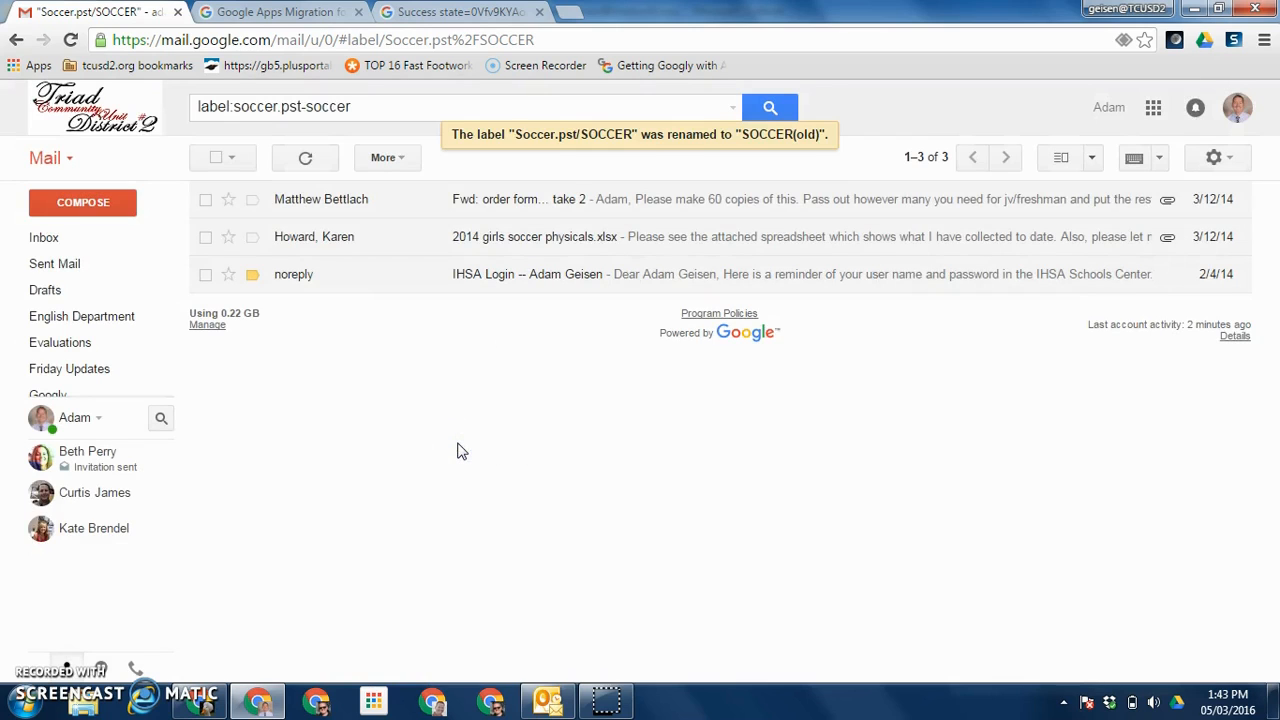
# Step: View the original SOCCER label and the renamed SOCCER(old) label
pyautogui.moveTo(55, 370)
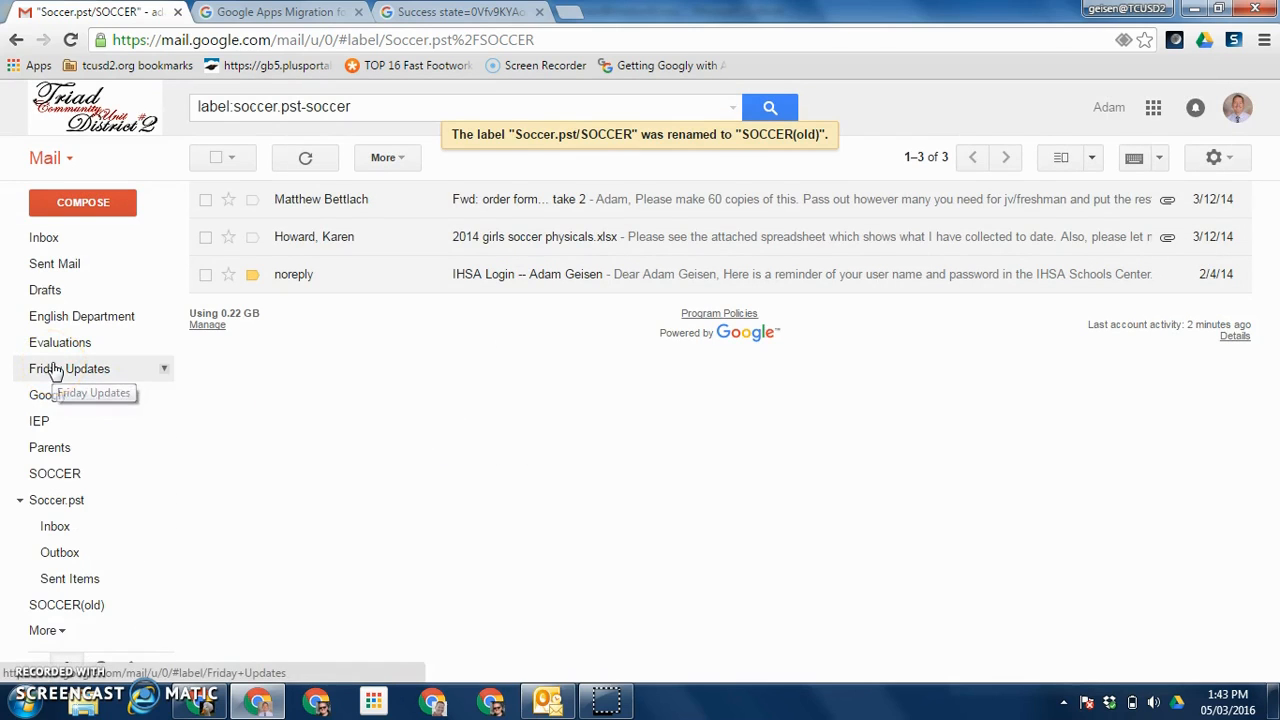
pyautogui.click(58, 476)
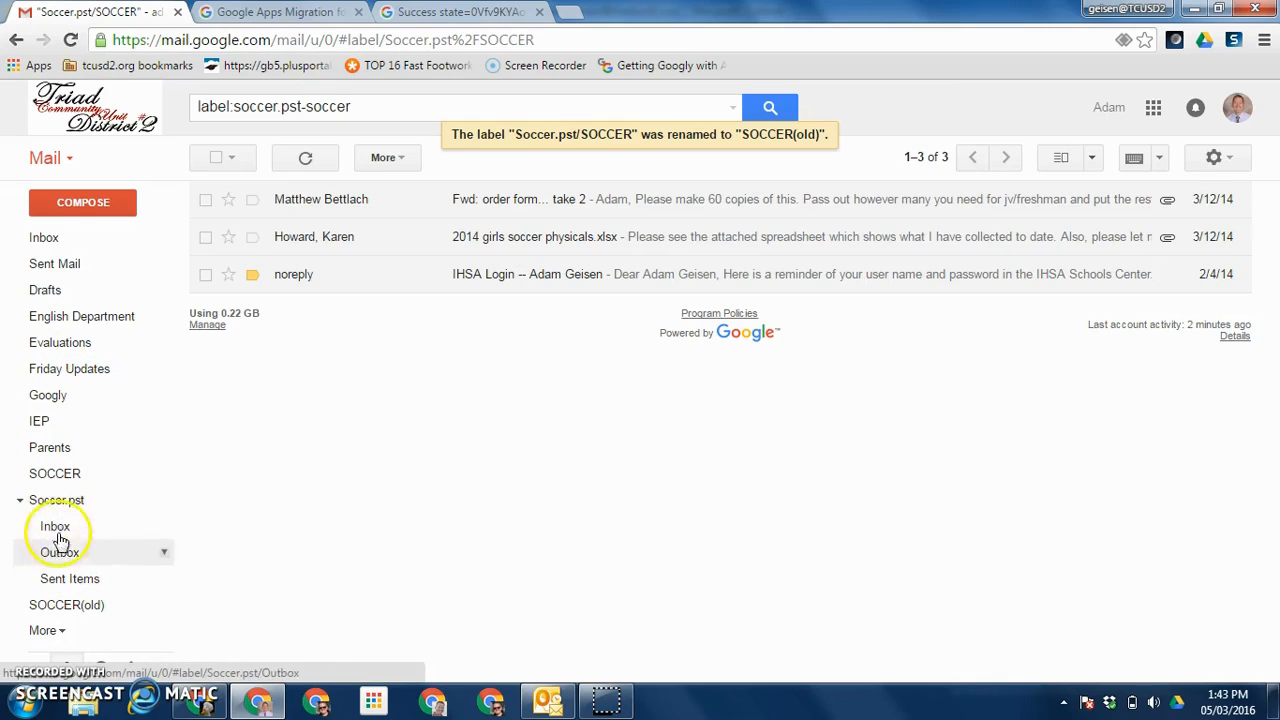
pyautogui.click(79, 604)
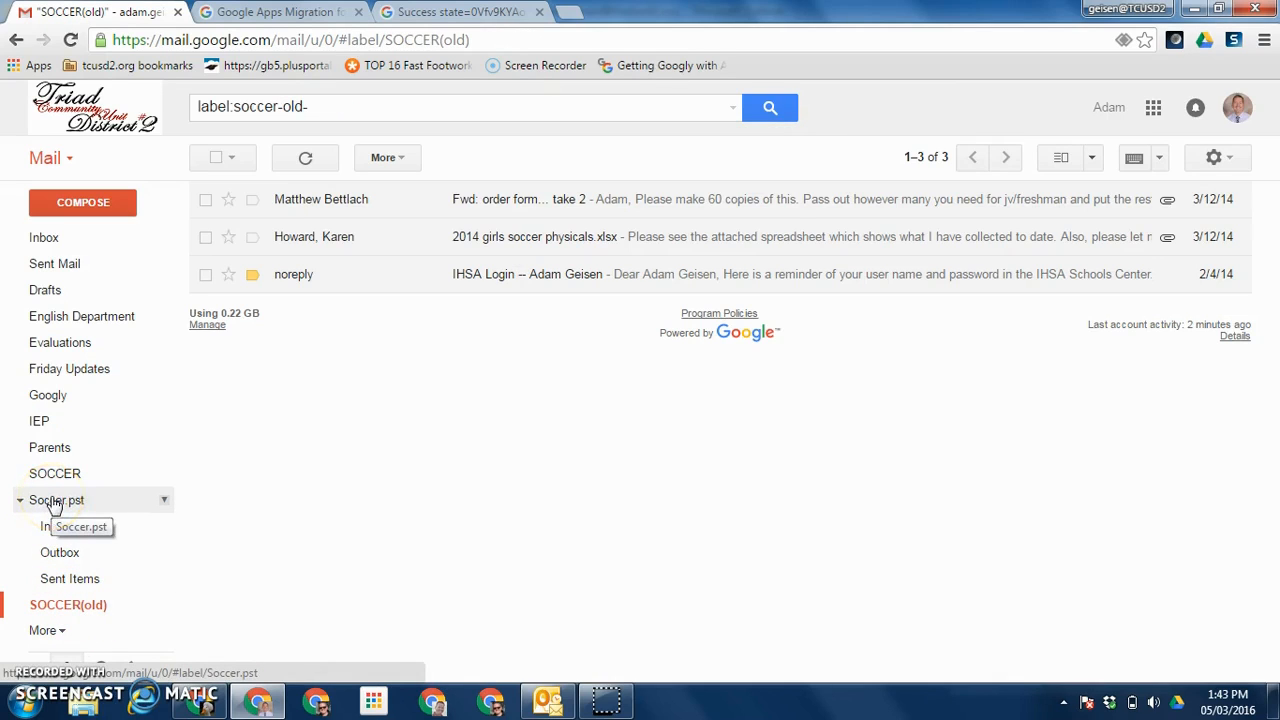
# Step: Remove Soccer.pst along with its Inbox, Outbox and Sent Items sublabels
pyautogui.click(165, 503)
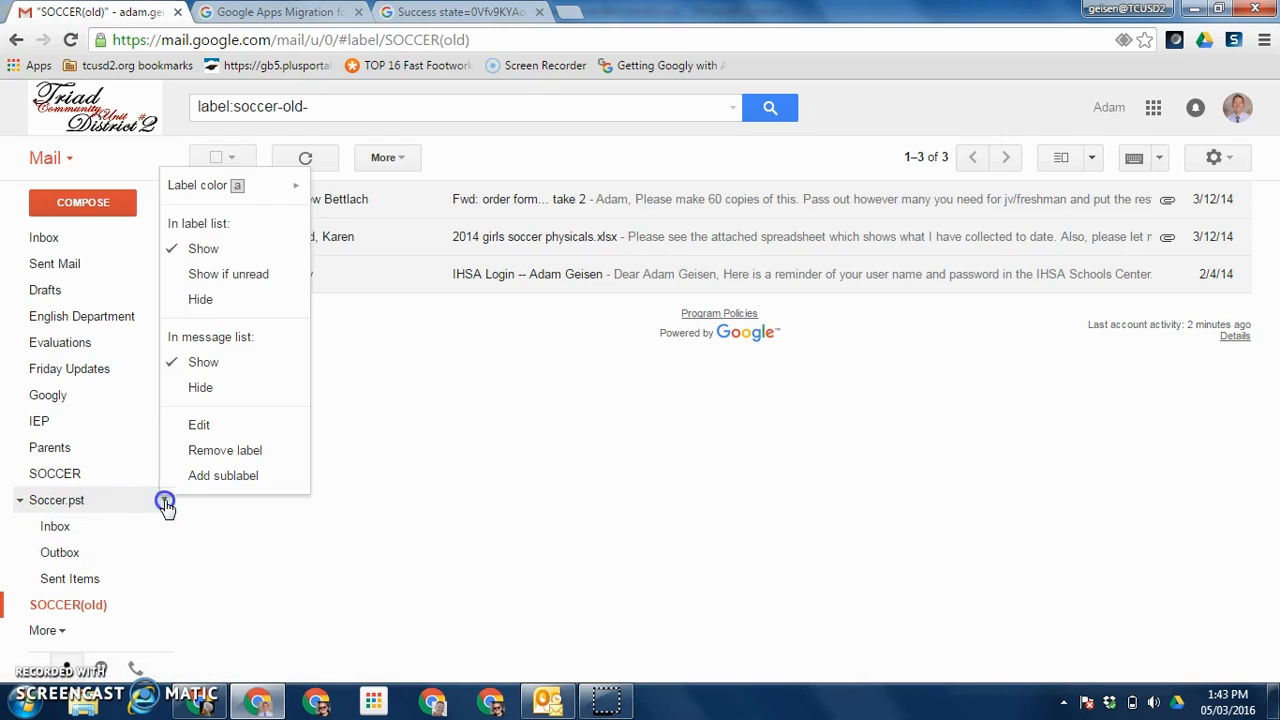
pyautogui.click(203, 452)
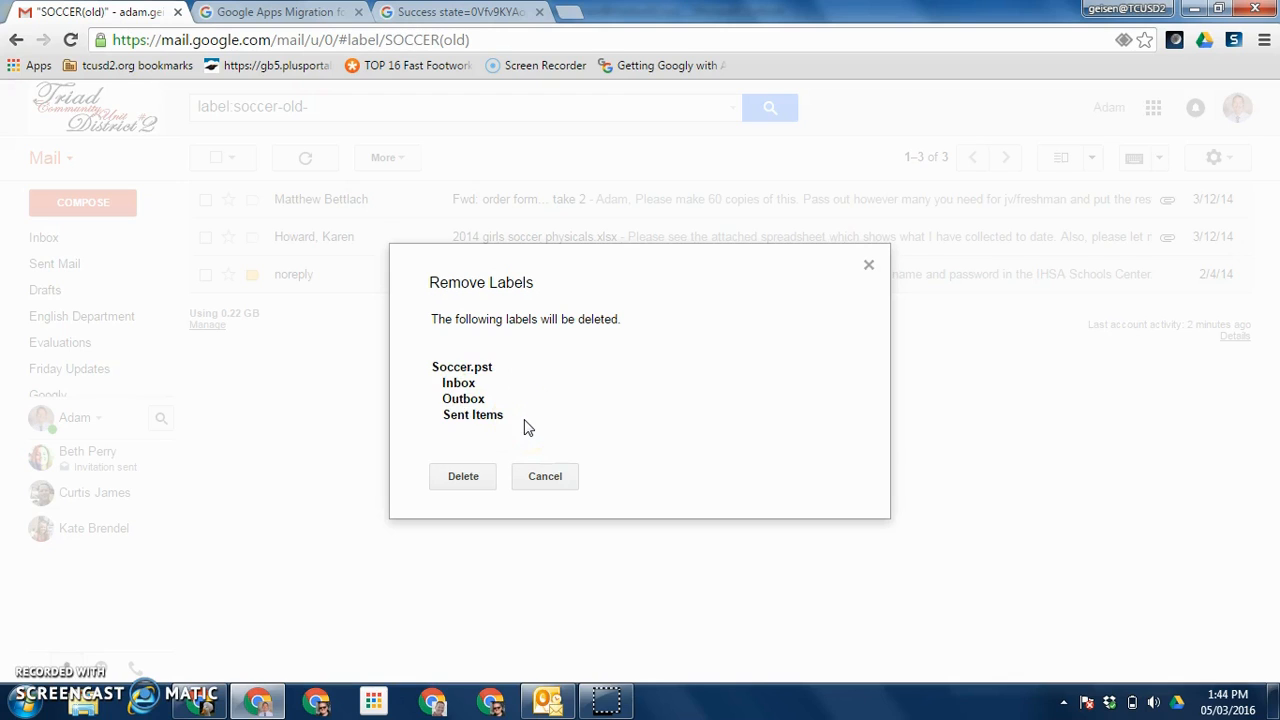
pyautogui.click(463, 477)
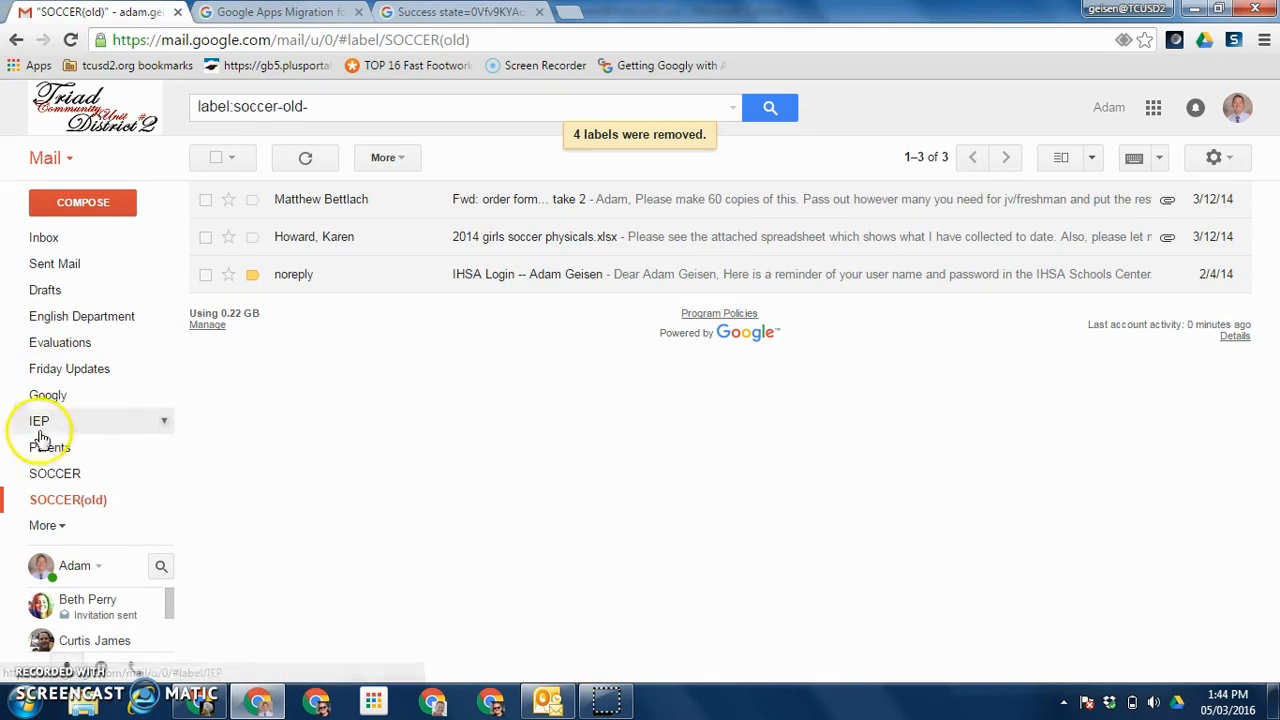
# Step: Compare the 5 messages under SOCCER with the 3 under SOCCER(old)
pyautogui.click(68, 505)
pyautogui.click(62, 477)
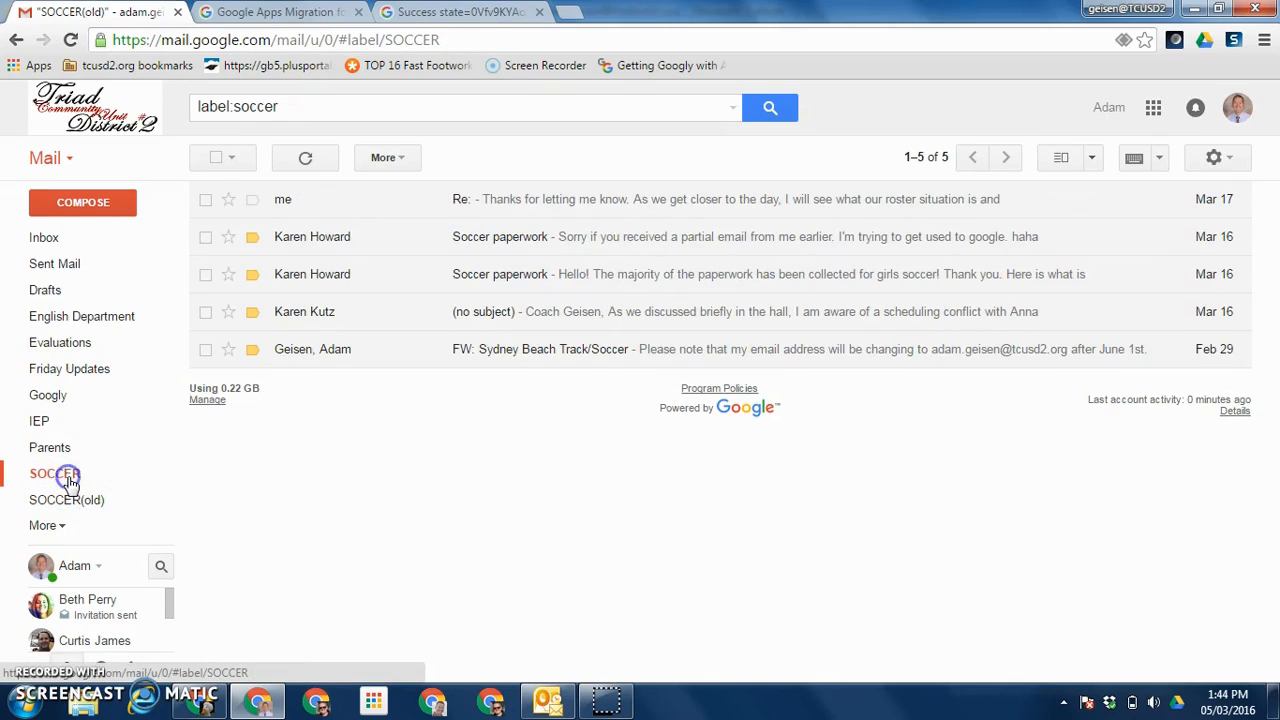
pyautogui.click(66, 506)
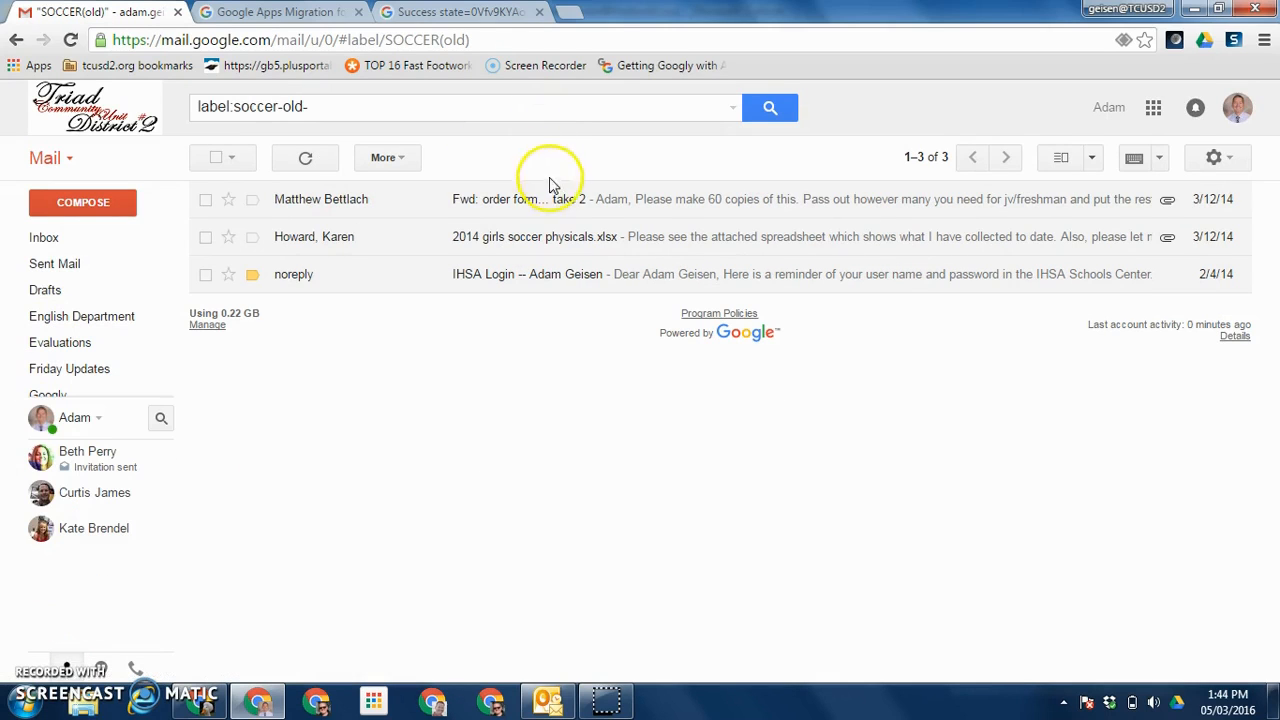
# Step: Open the 'Fwd: order form... take 2' email, check its sender details, then return to Outlook
pyautogui.click(680, 197)
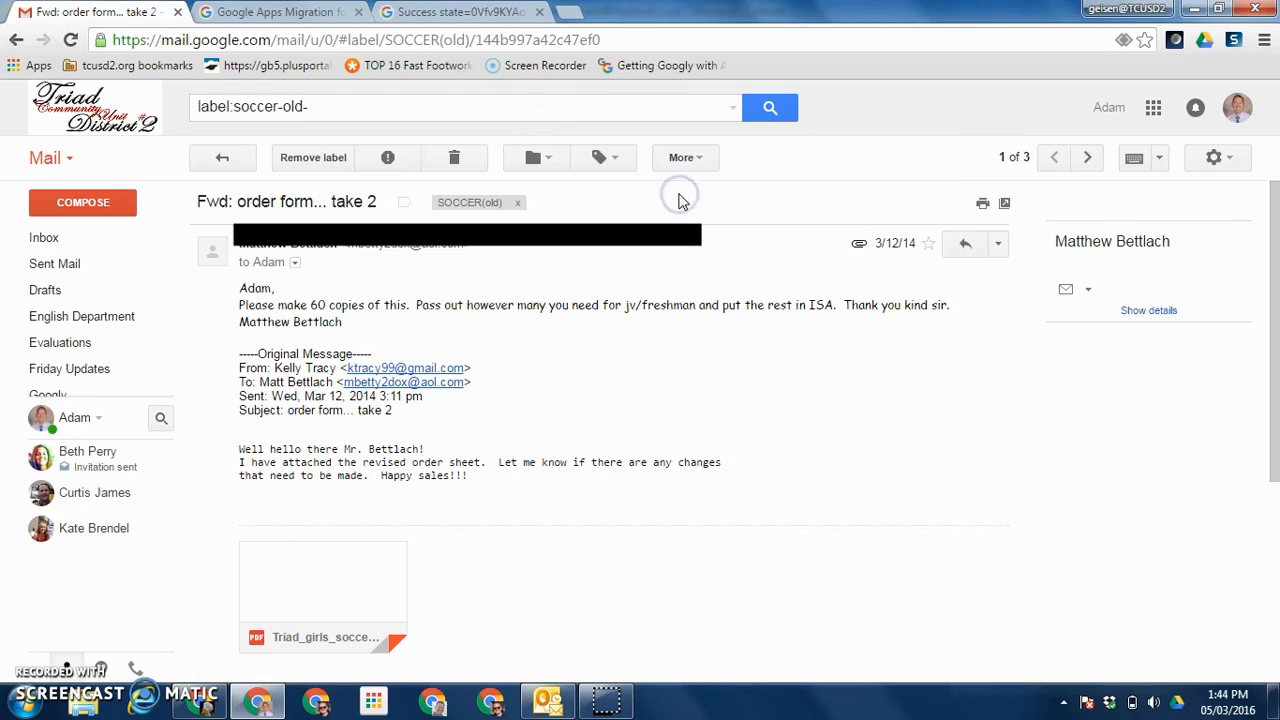
pyautogui.click(295, 264)
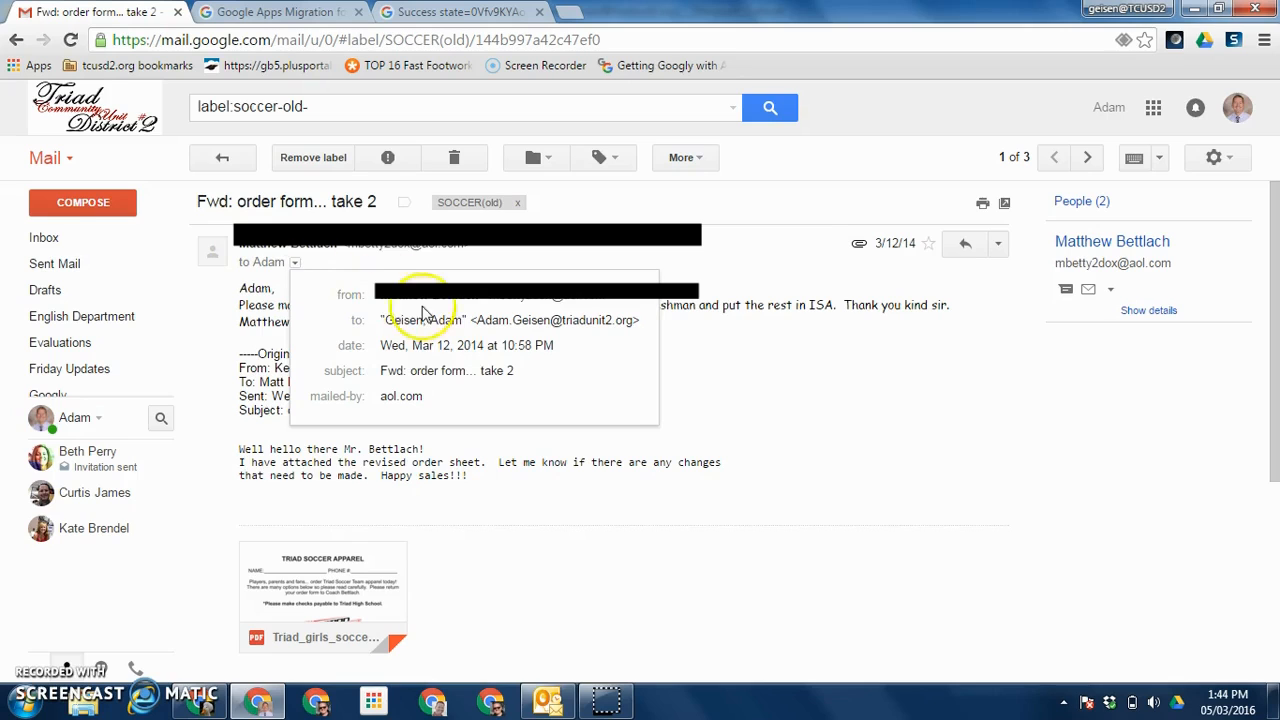
pyautogui.click(323, 263)
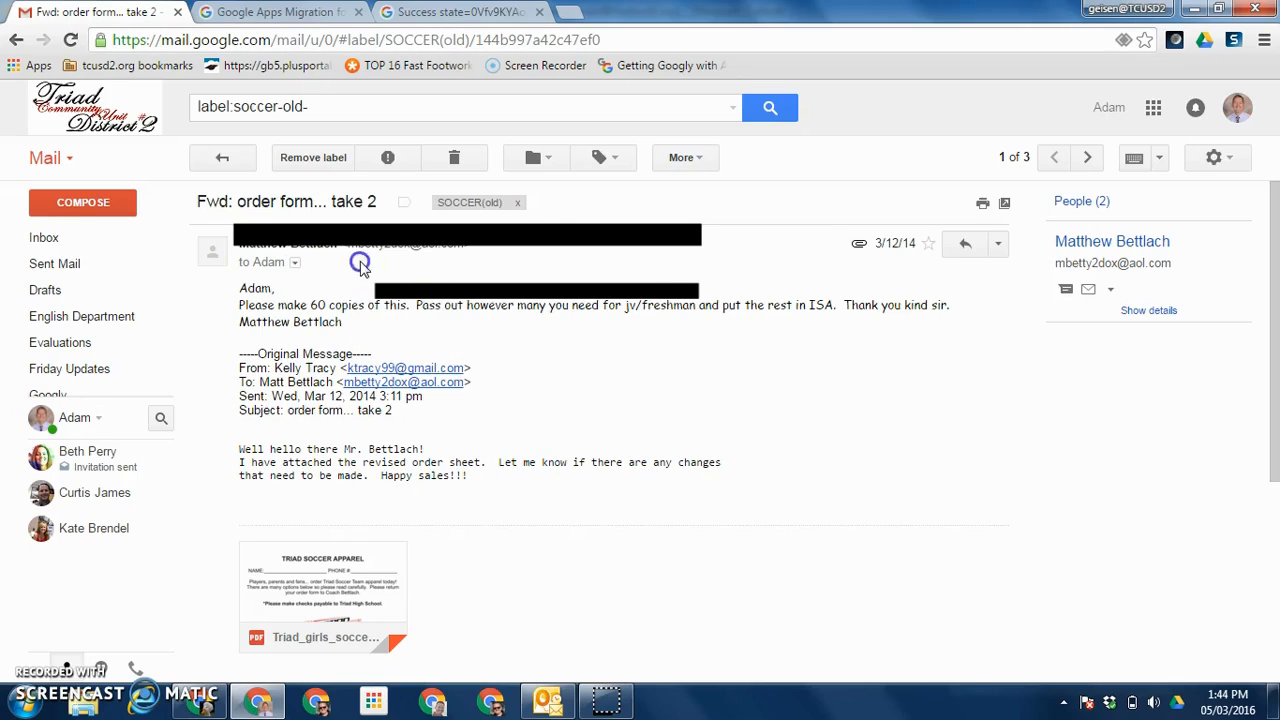
pyautogui.click(295, 262)
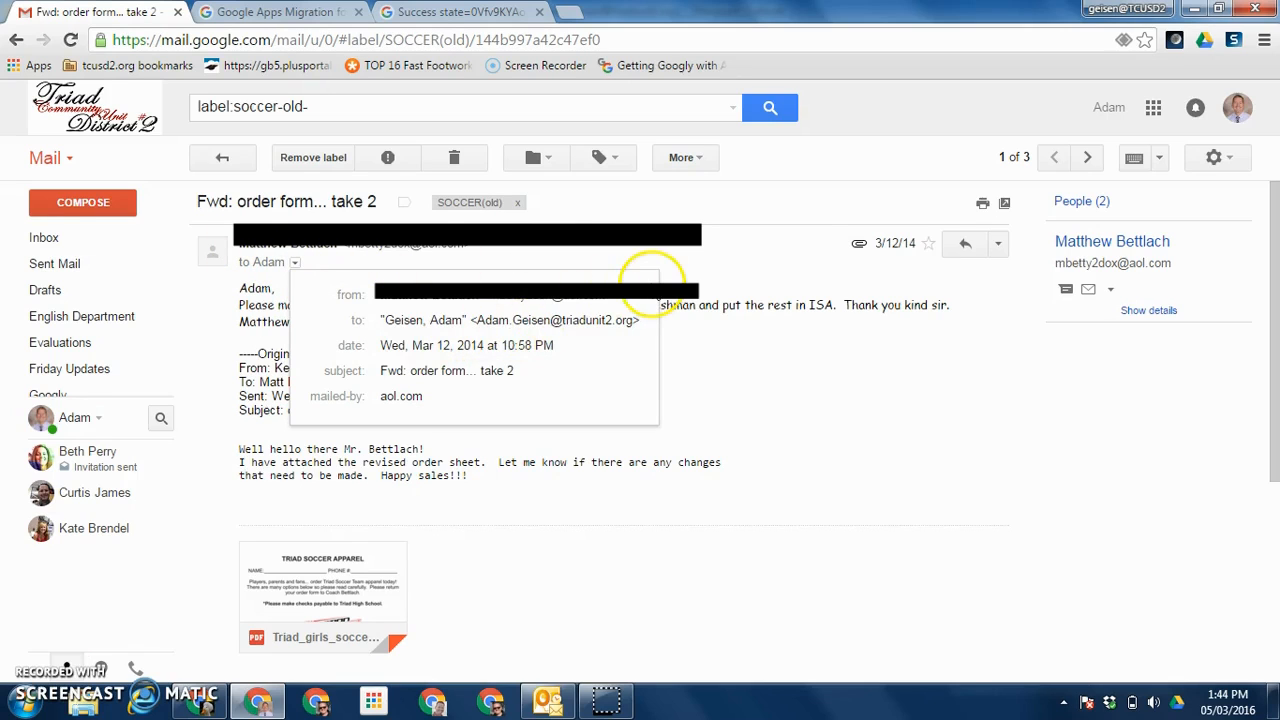
pyautogui.click(663, 277)
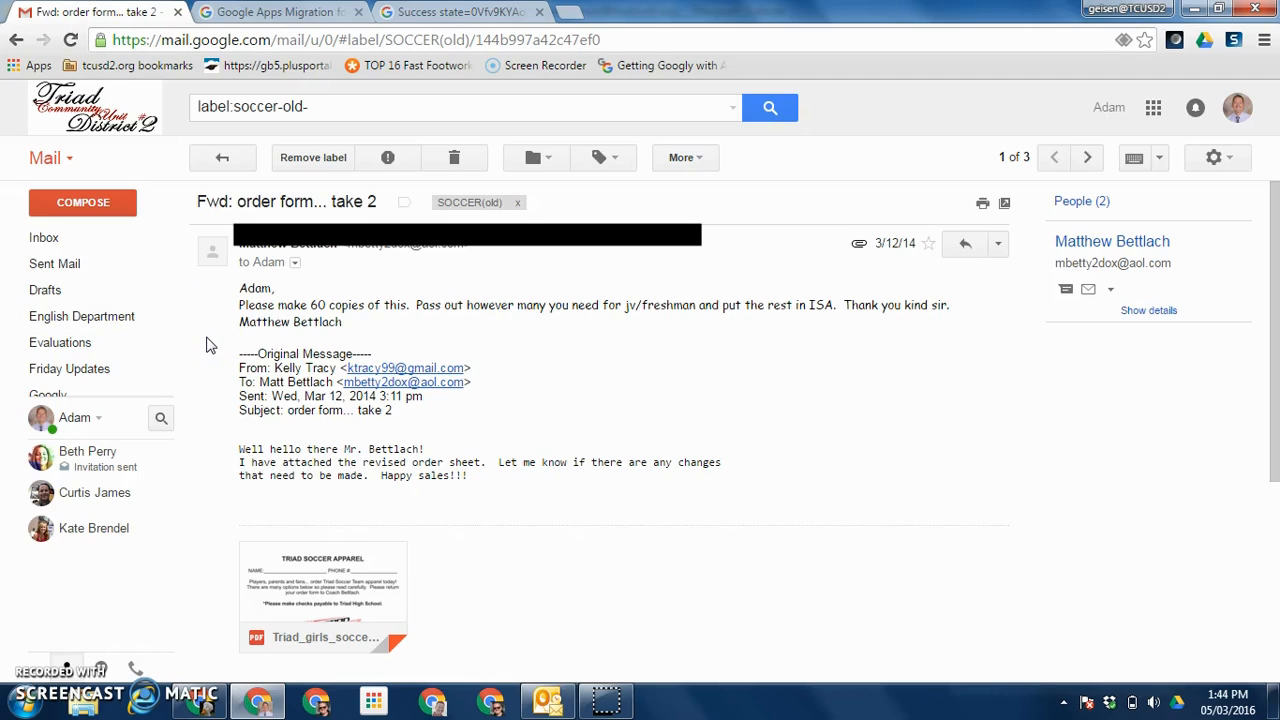
pyautogui.click(550, 700)
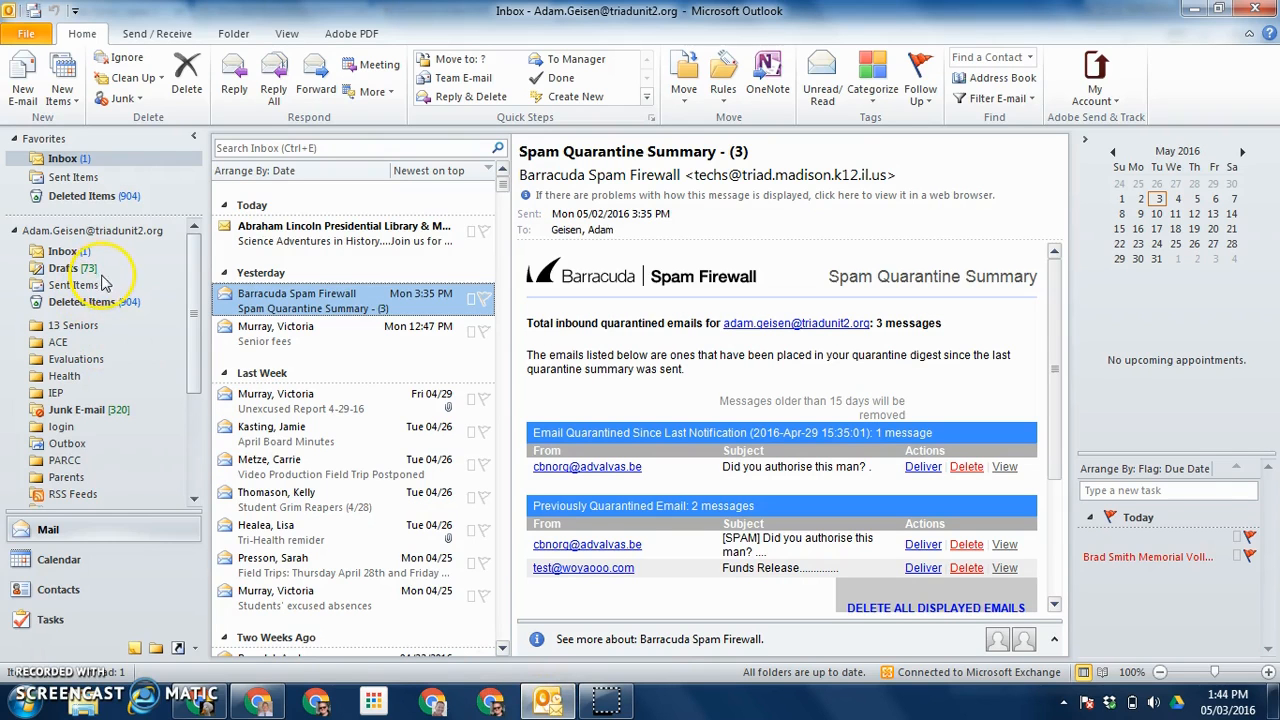
pyautogui.click(718, 711)
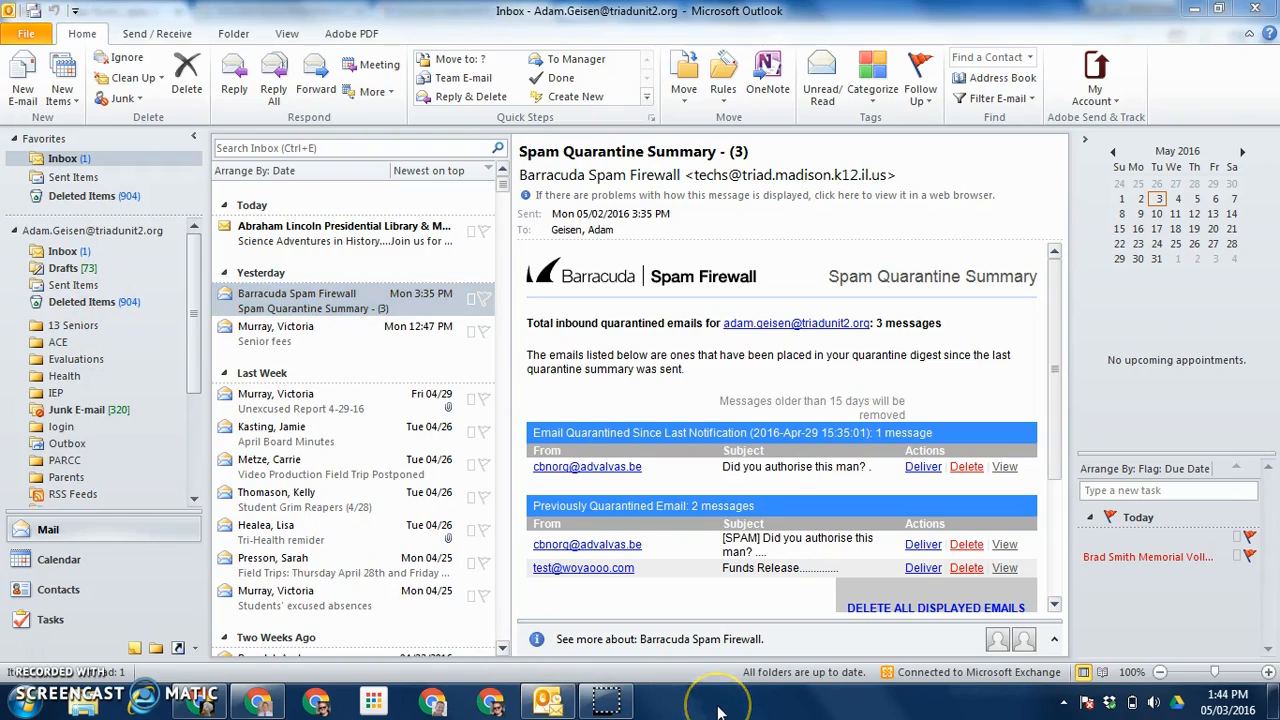